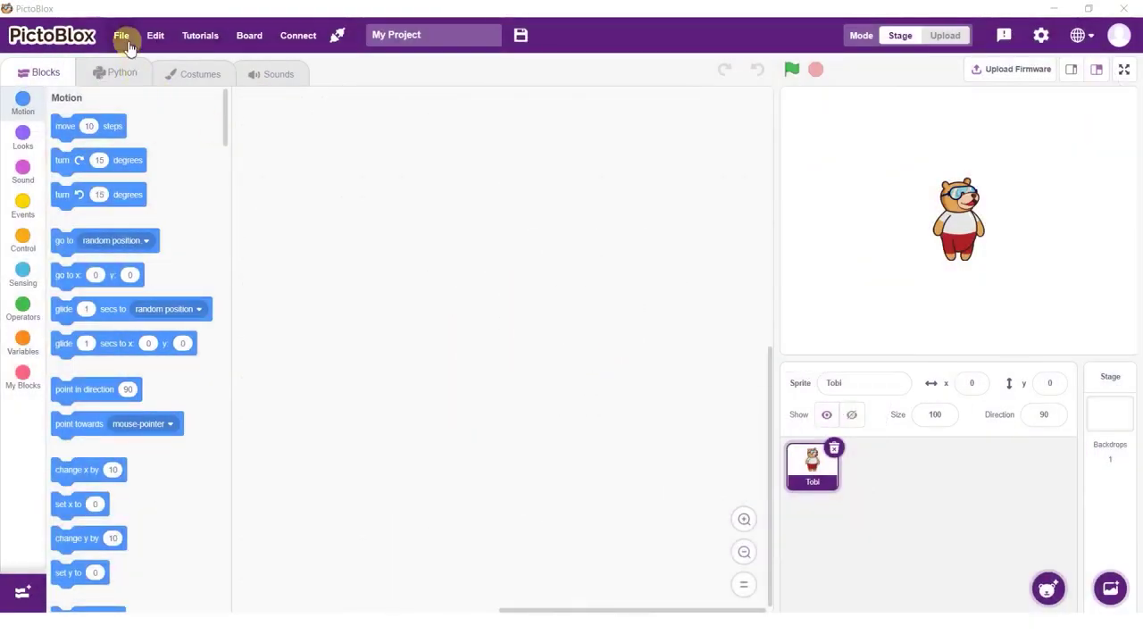
# - Create a new project in the Block Coding environment
pyautogui.click(125, 40)
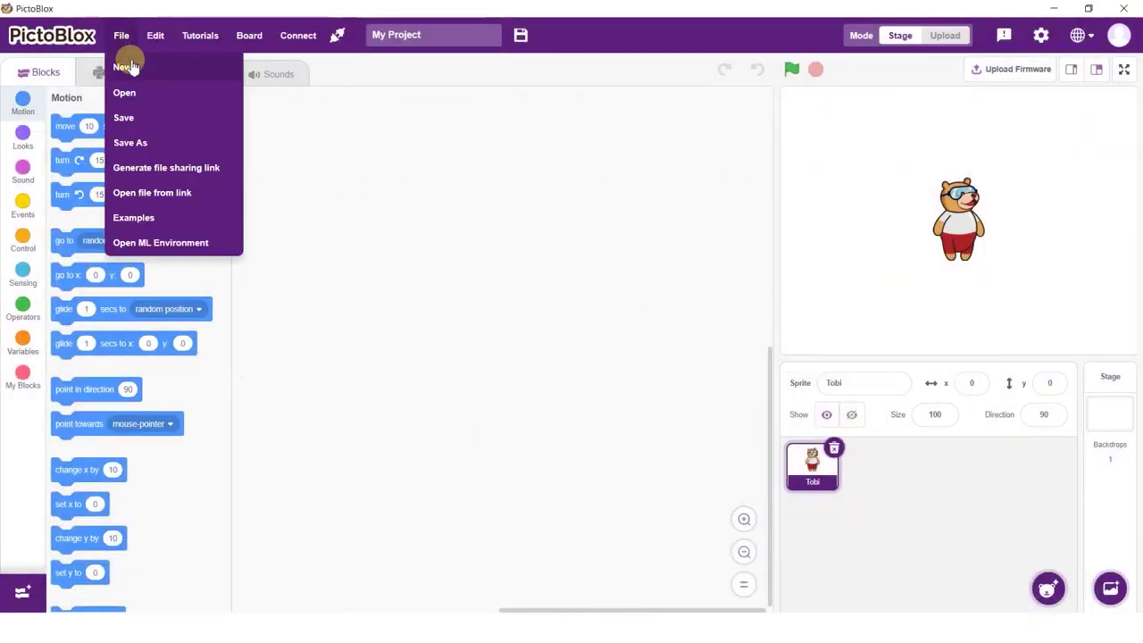
pyautogui.click(125, 67)
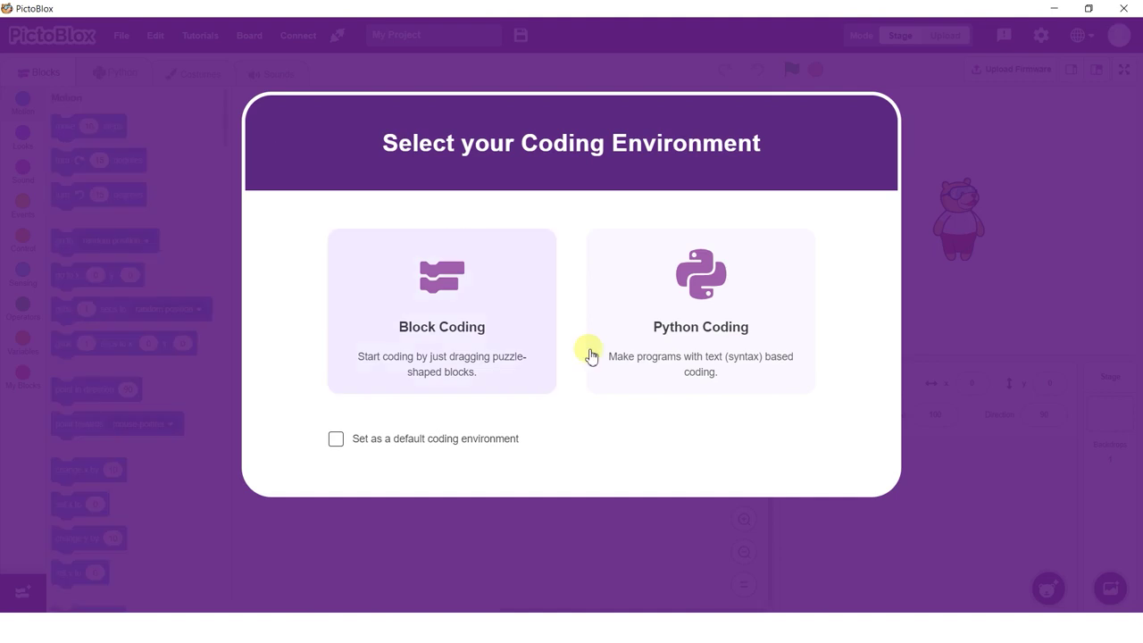
pyautogui.click(483, 340)
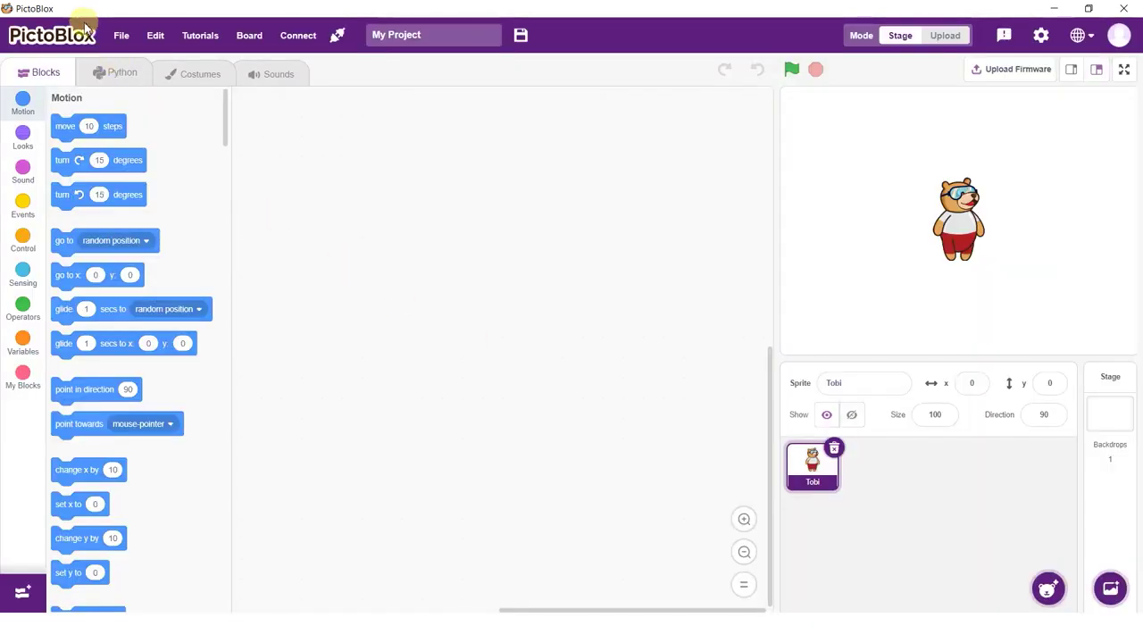
# - Open the Machine Learning Environment and download its Python dependencies
pyautogui.click(120, 36)
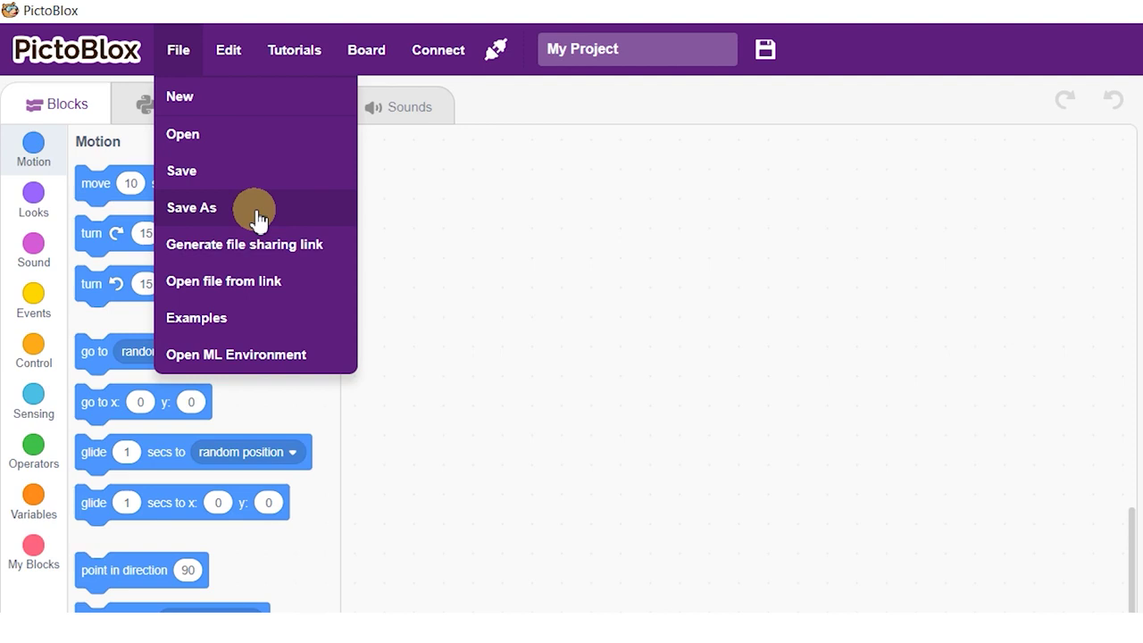
pyautogui.click(339, 351)
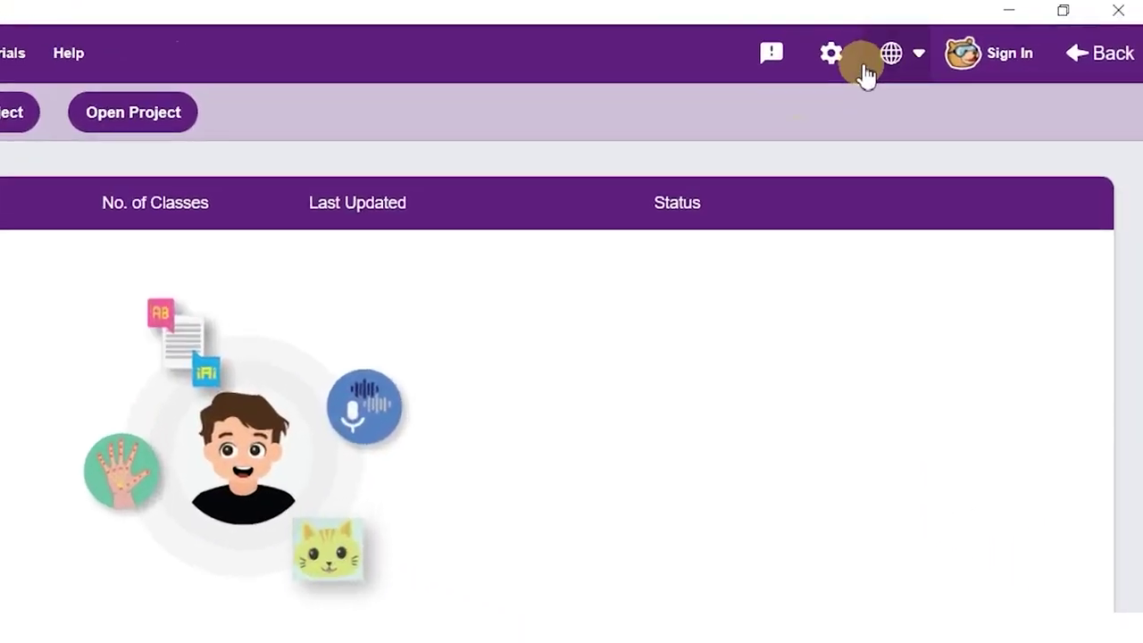
pyautogui.click(839, 70)
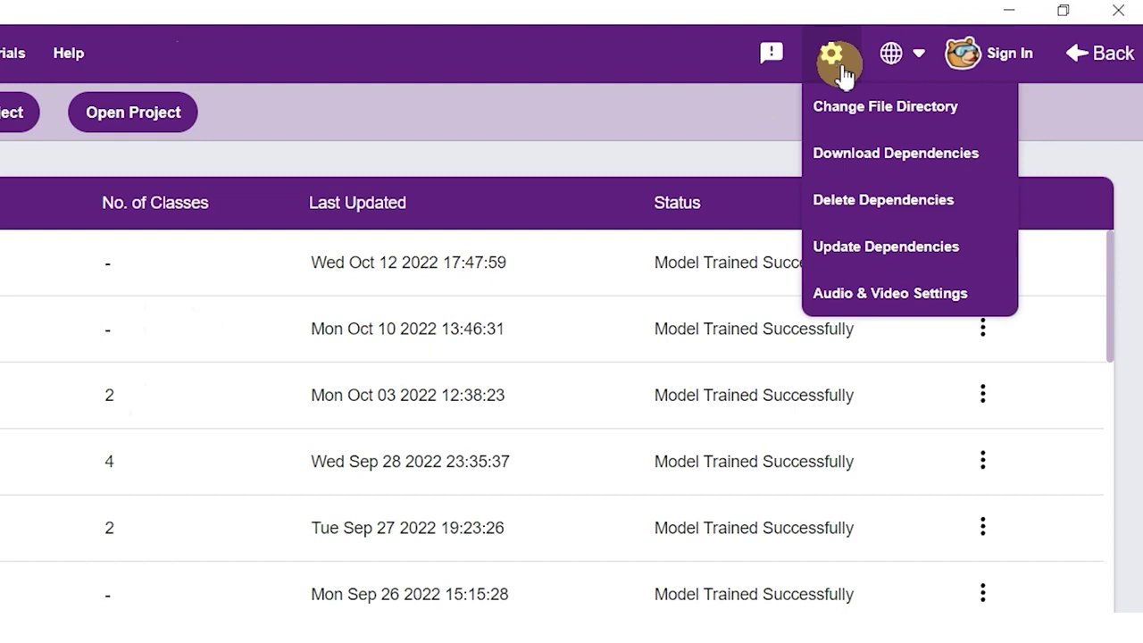
pyautogui.click(875, 161)
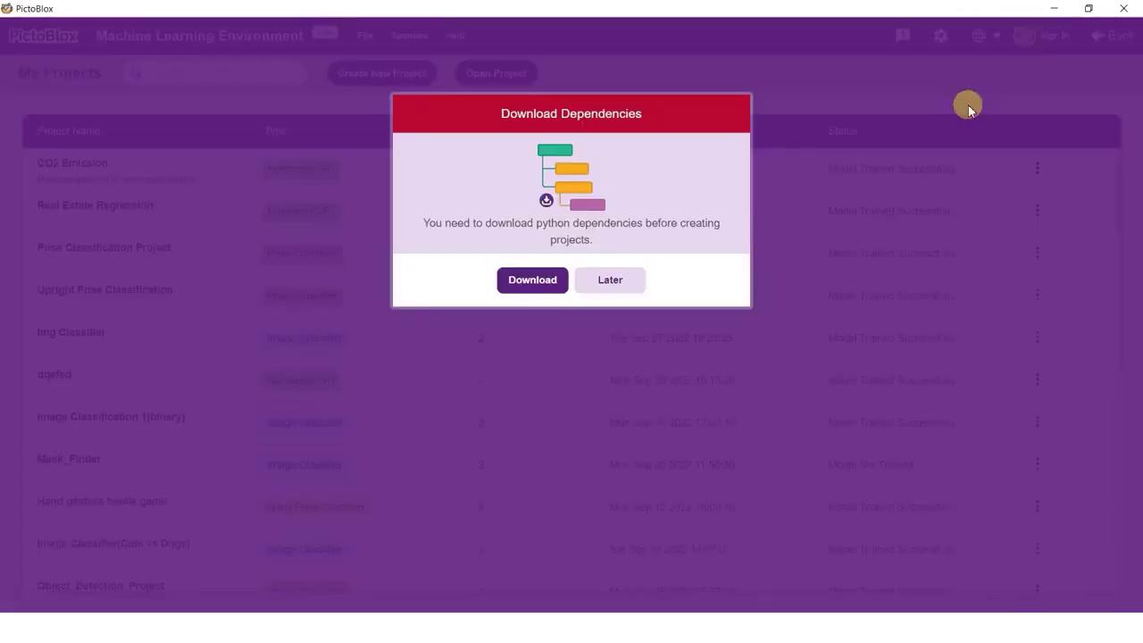
pyautogui.click(537, 283)
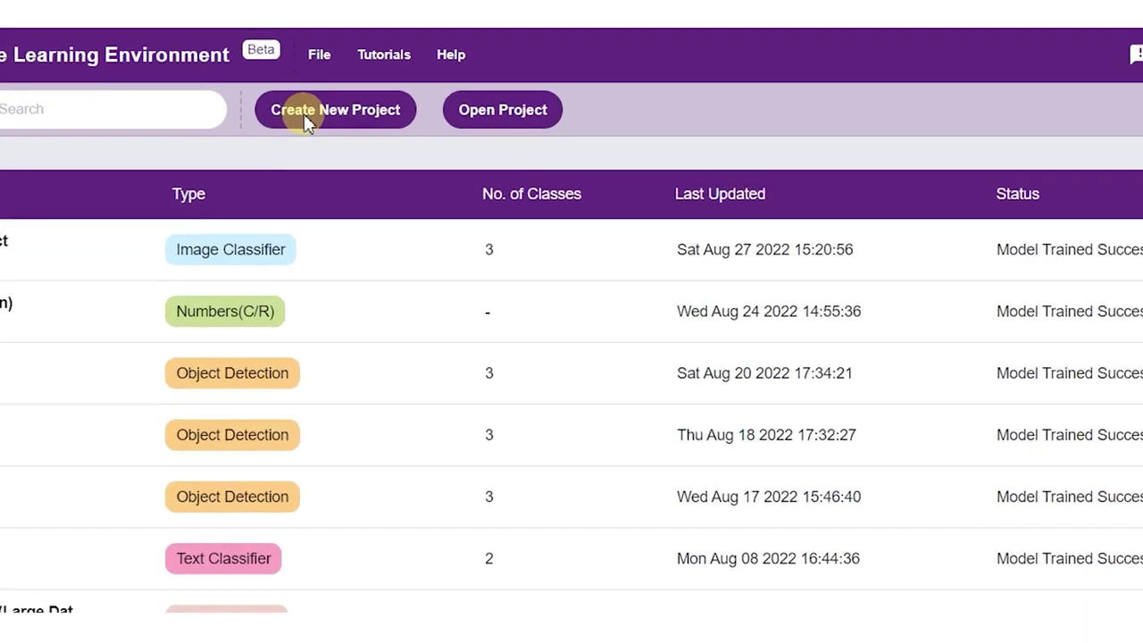
# - Create a new Image Classifier project named Mask_detection
pyautogui.click(304, 113)
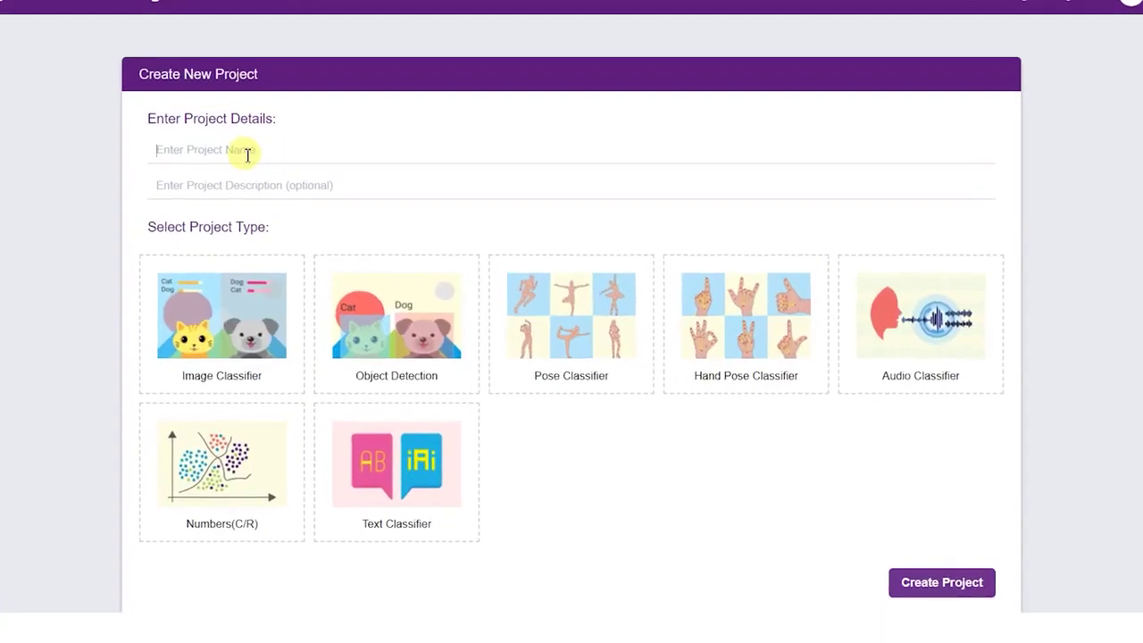
pyautogui.click(195, 127)
pyautogui.write('Mask_detectio')
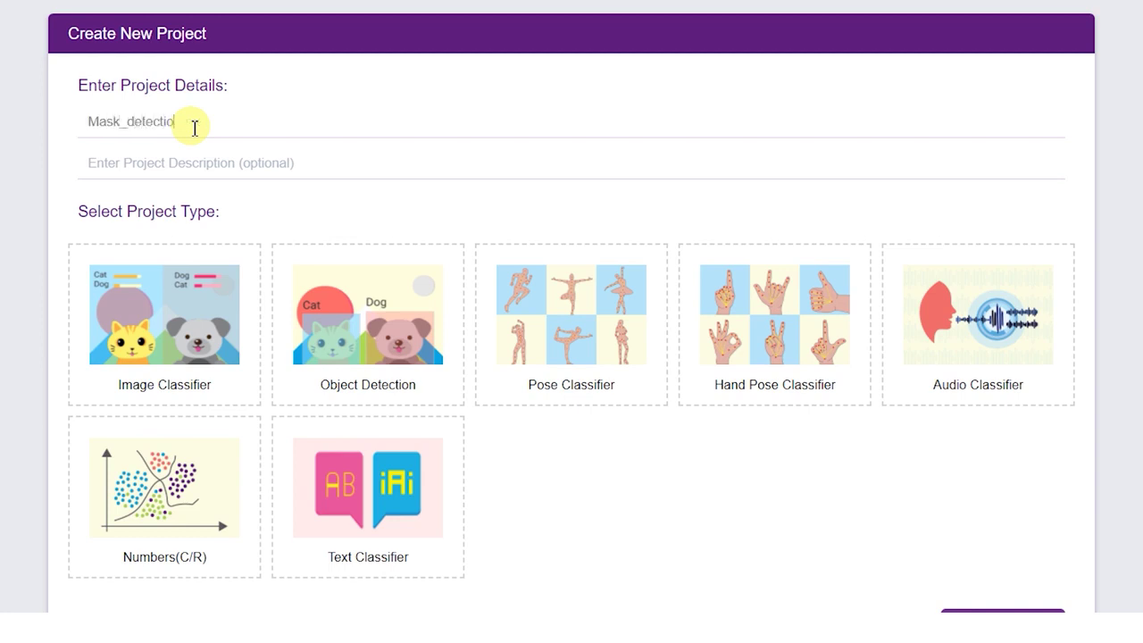
pyautogui.write('n')
pyautogui.click(158, 319)
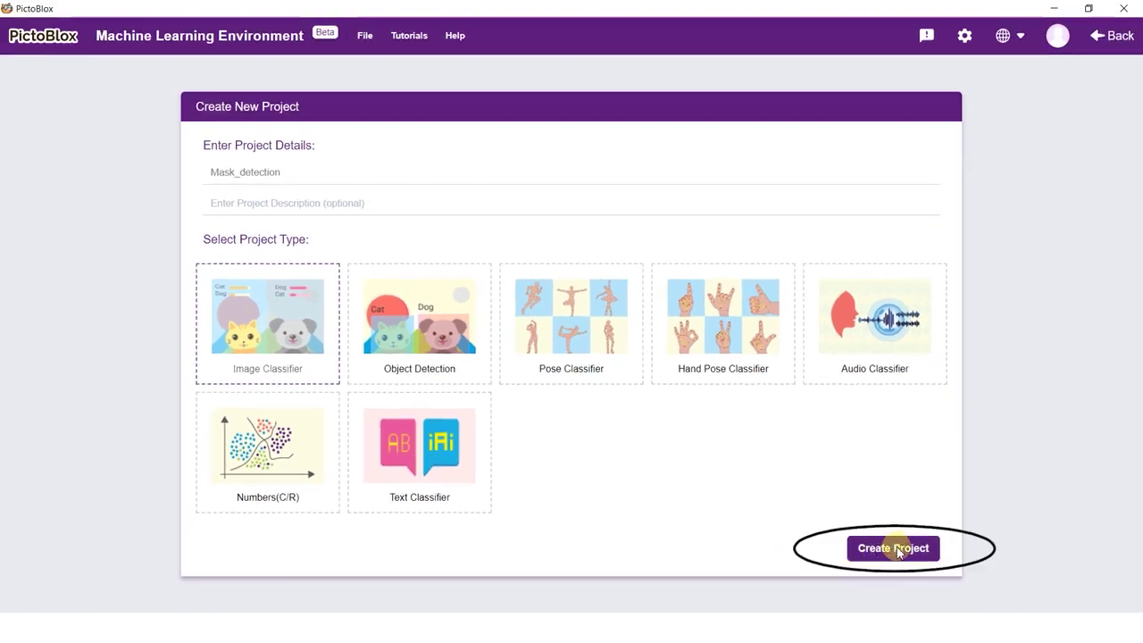
pyautogui.click(895, 548)
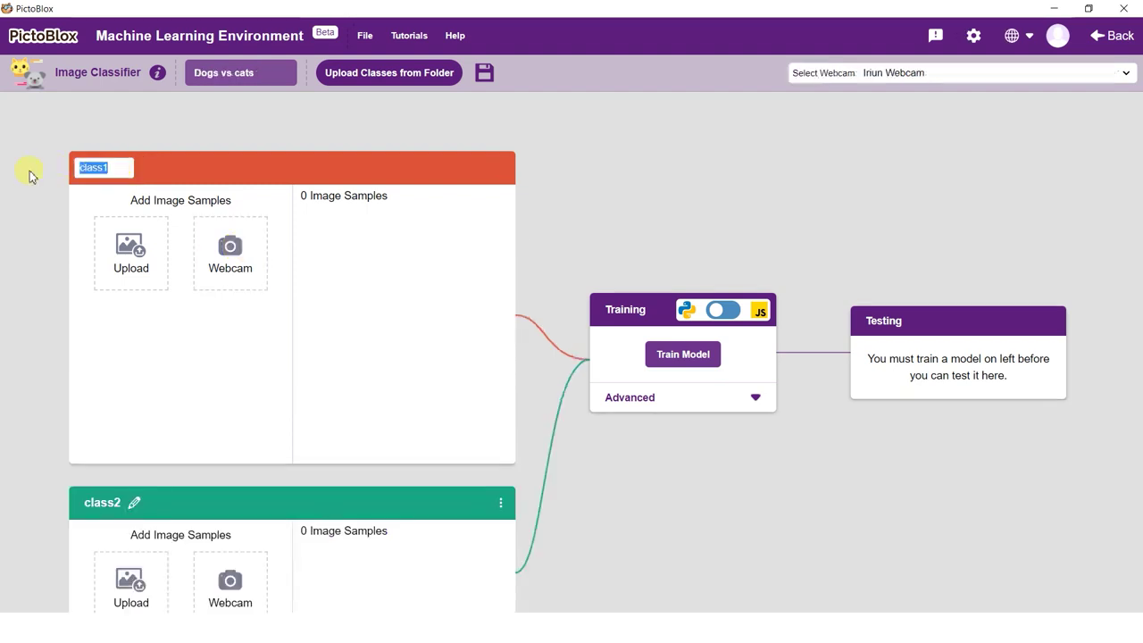
# - In the Dogs vs cats project, rename class1 as Dogs and upload a batch of images from the dogs training folder
pyautogui.write('Dogs')
pyautogui.press('Return')
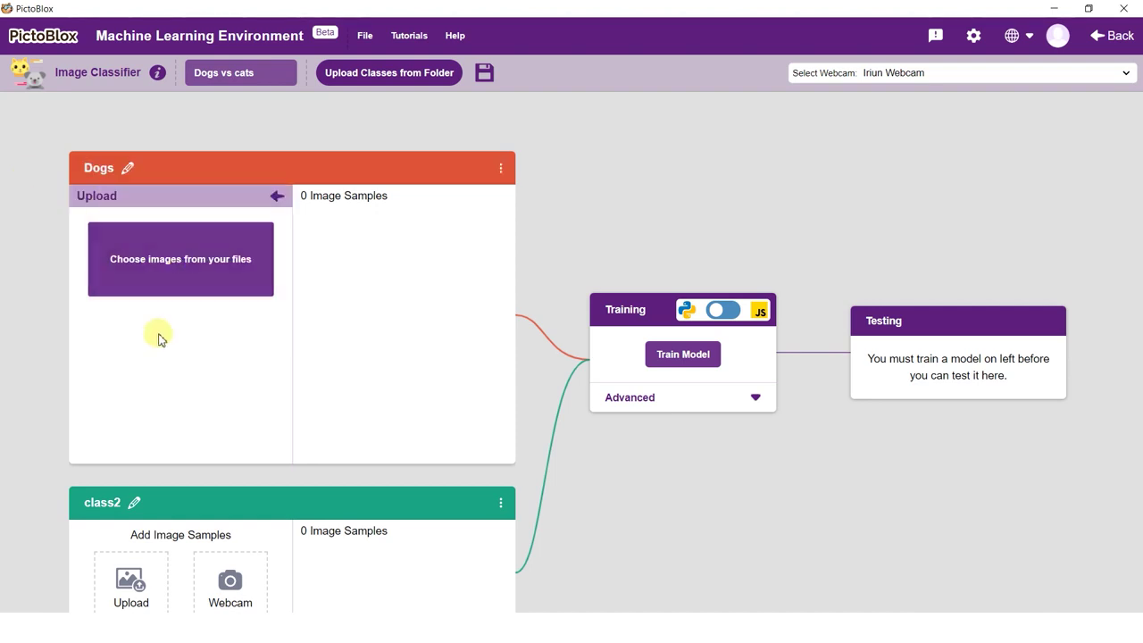
pyautogui.click(143, 287)
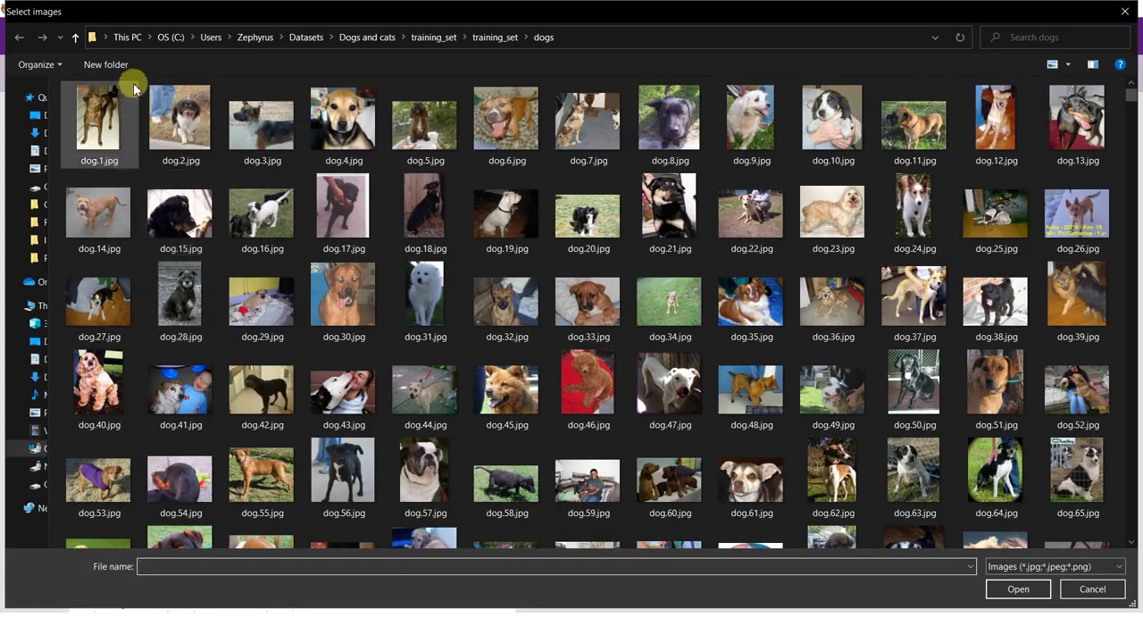
pyautogui.moveTo(134, 85); pyautogui.dragTo(1063, 422)
pyautogui.click(1027, 586)
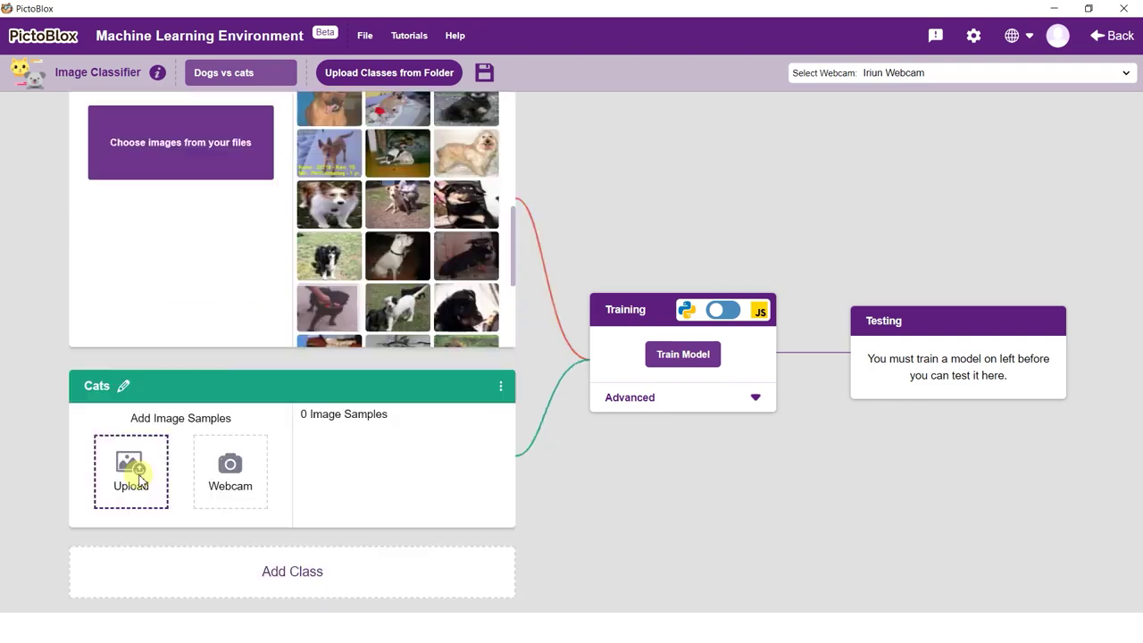
# - Upload a batch of images from the cats training folder to the Cats class
pyautogui.click(139, 480)
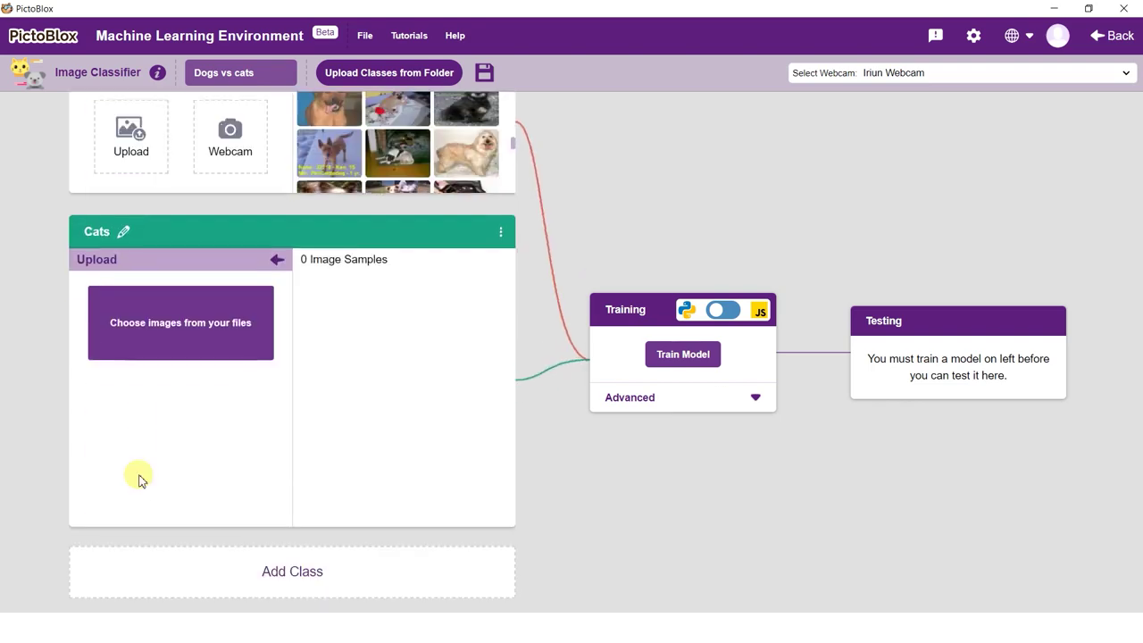
pyautogui.click(205, 346)
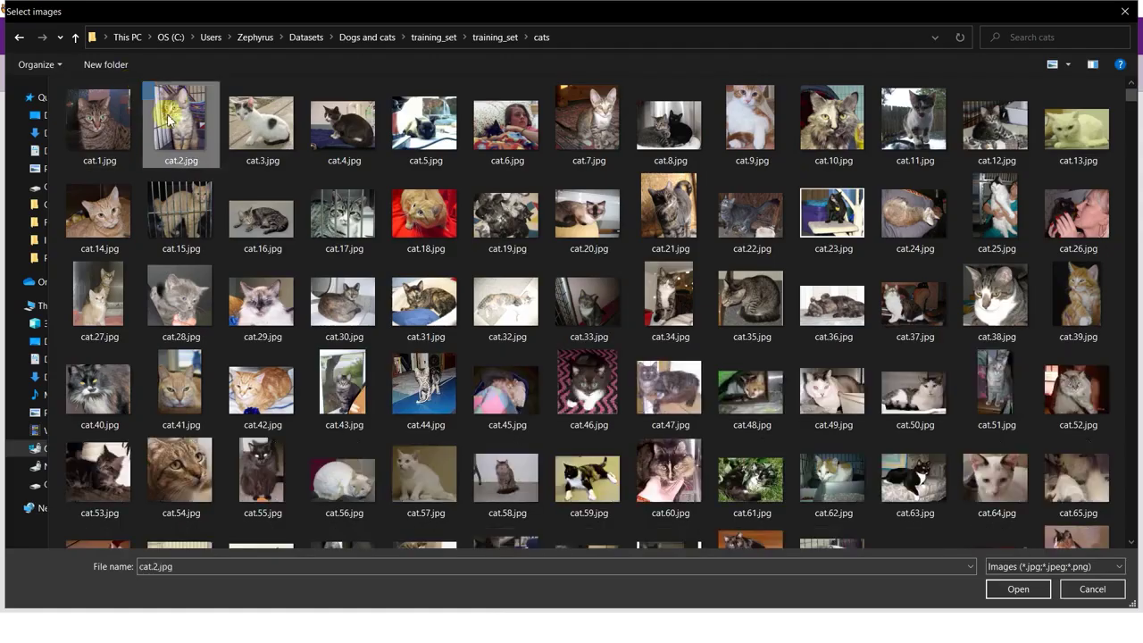
pyautogui.moveTo(146, 84); pyautogui.dragTo(671, 408)
pyautogui.click(1018, 589)
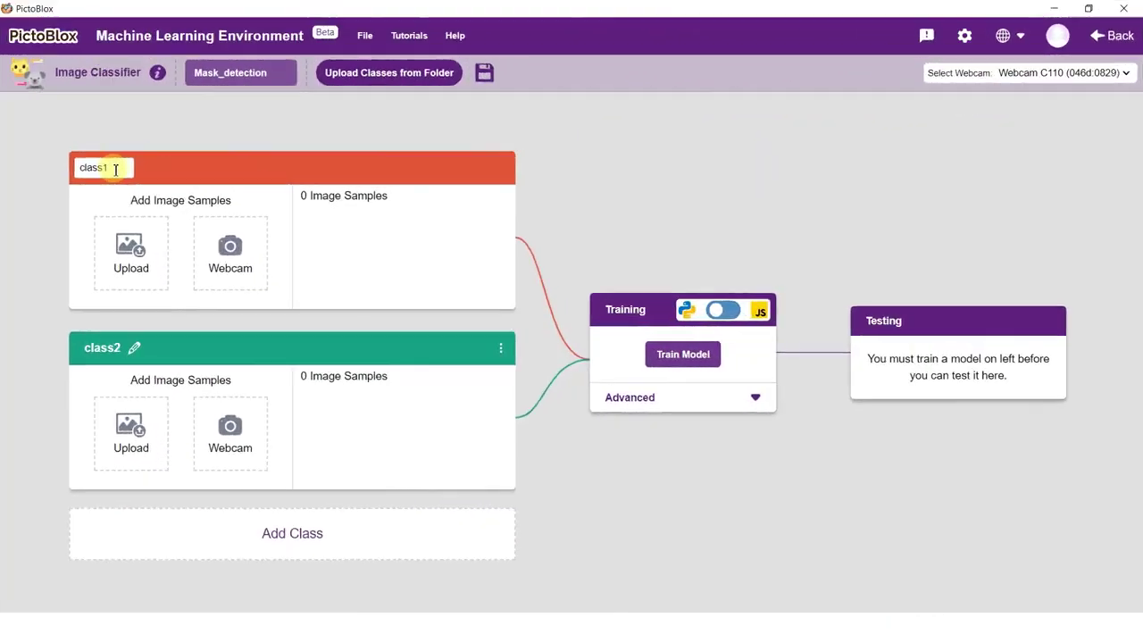
# - Rename class1 of the Mask_detection project as Mask on
pyautogui.moveTo(115, 169); pyautogui.dragTo(73, 170)
pyautogui.write('Mask on')
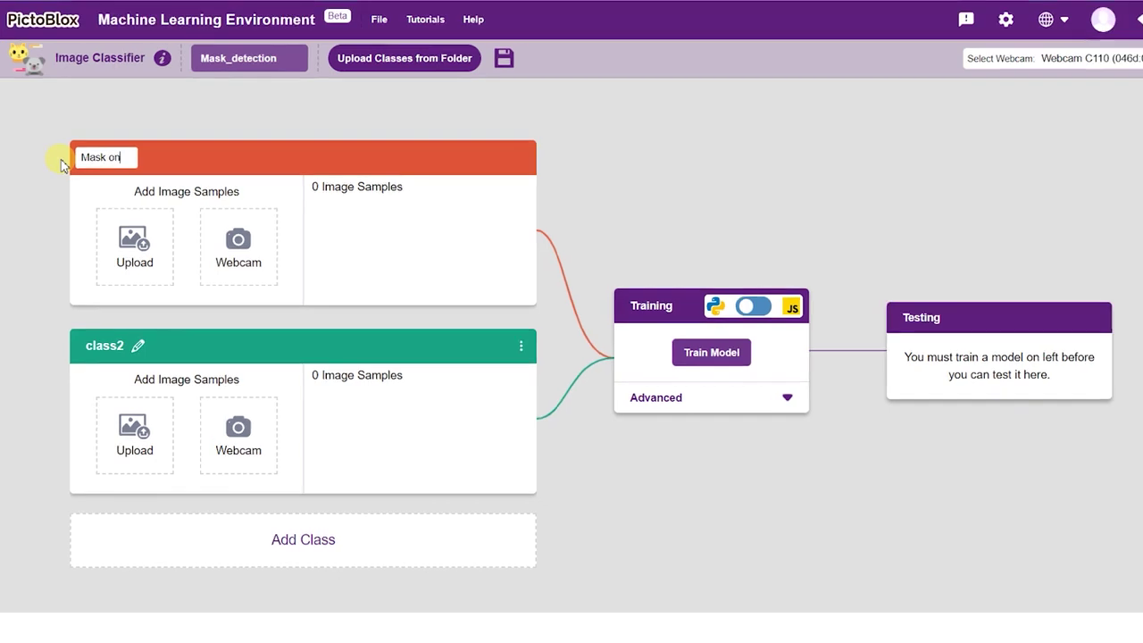
pyautogui.click(138, 177)
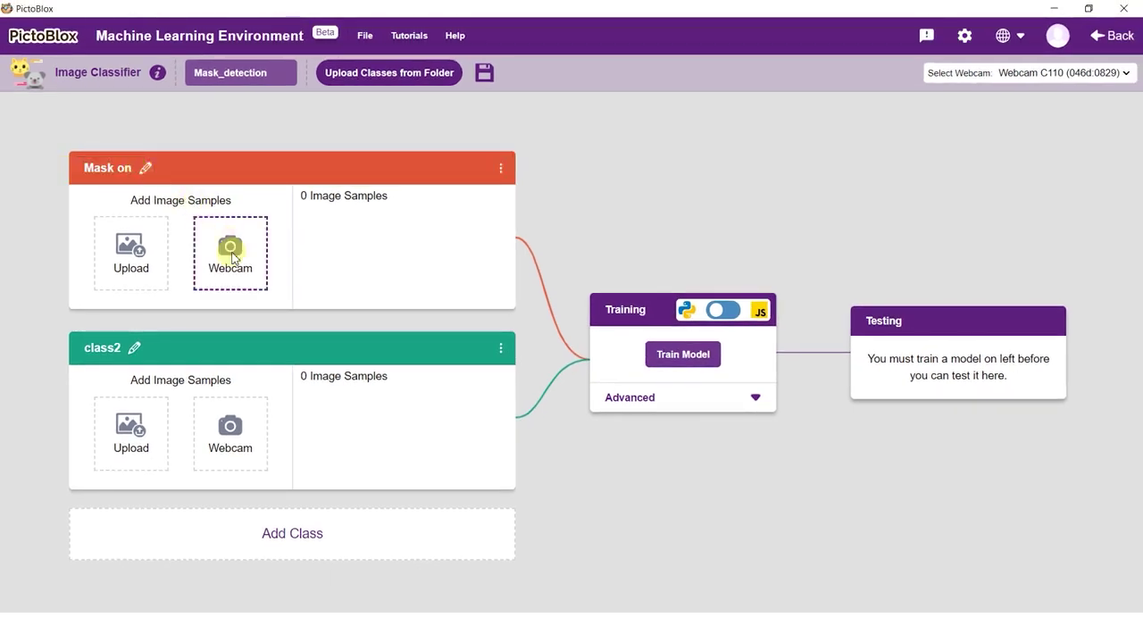
# - Record about 200 webcam image samples for the Mask on class, wearing the mask properly, and close the webcam capture
pyautogui.click(230, 255)
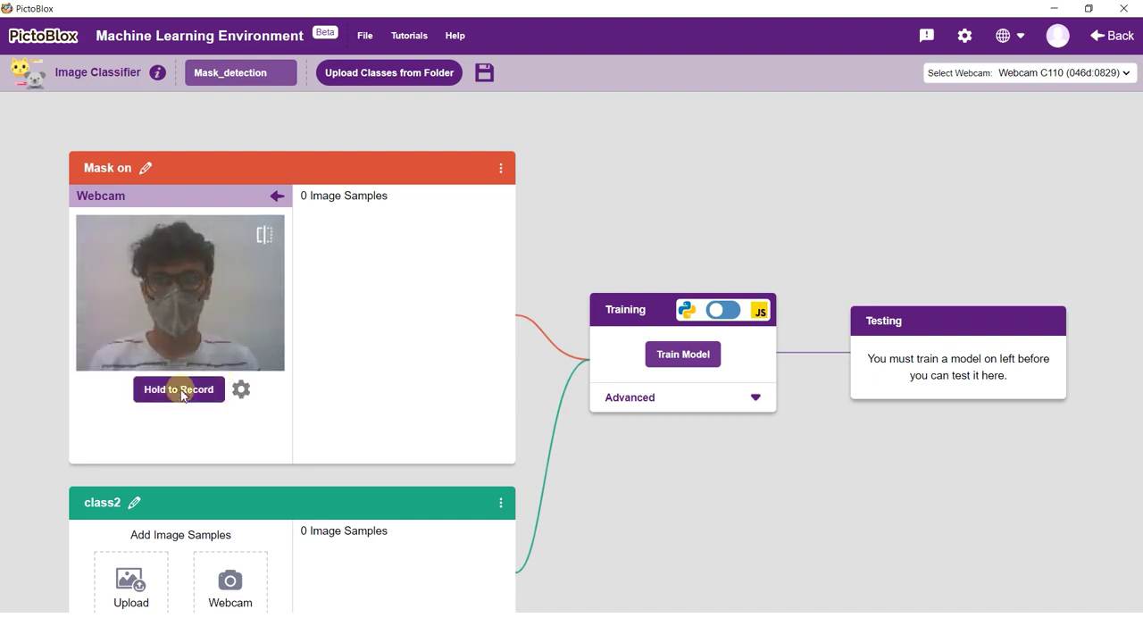
pyautogui.moveTo(183, 398); pyautogui.dragTo(184, 398)
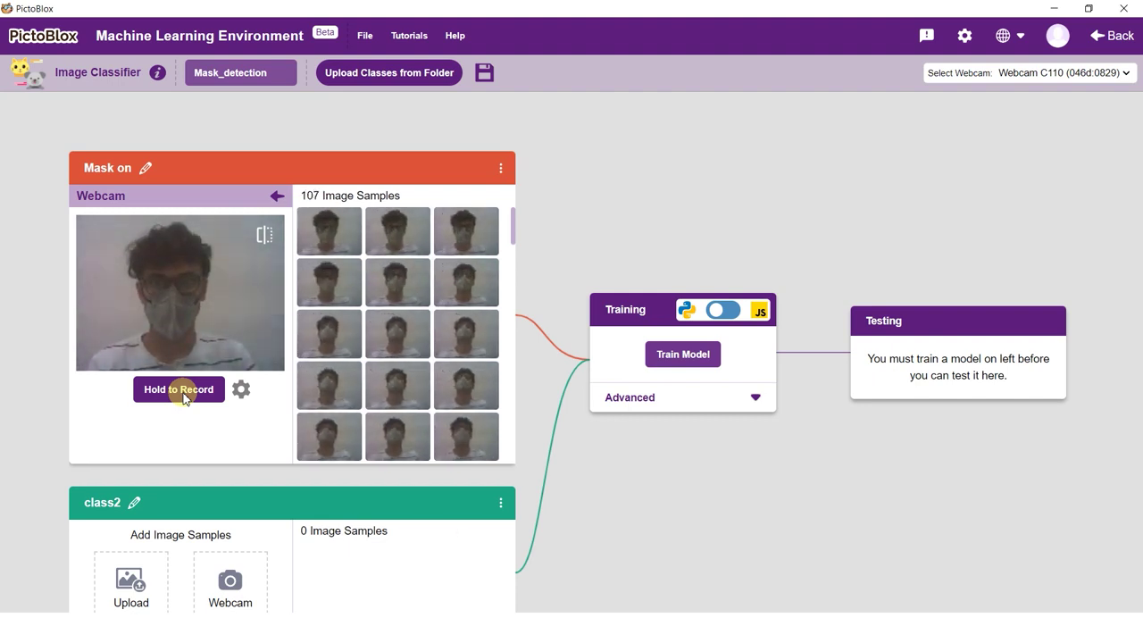
pyautogui.moveTo(185, 398); pyautogui.dragTo(185, 398)
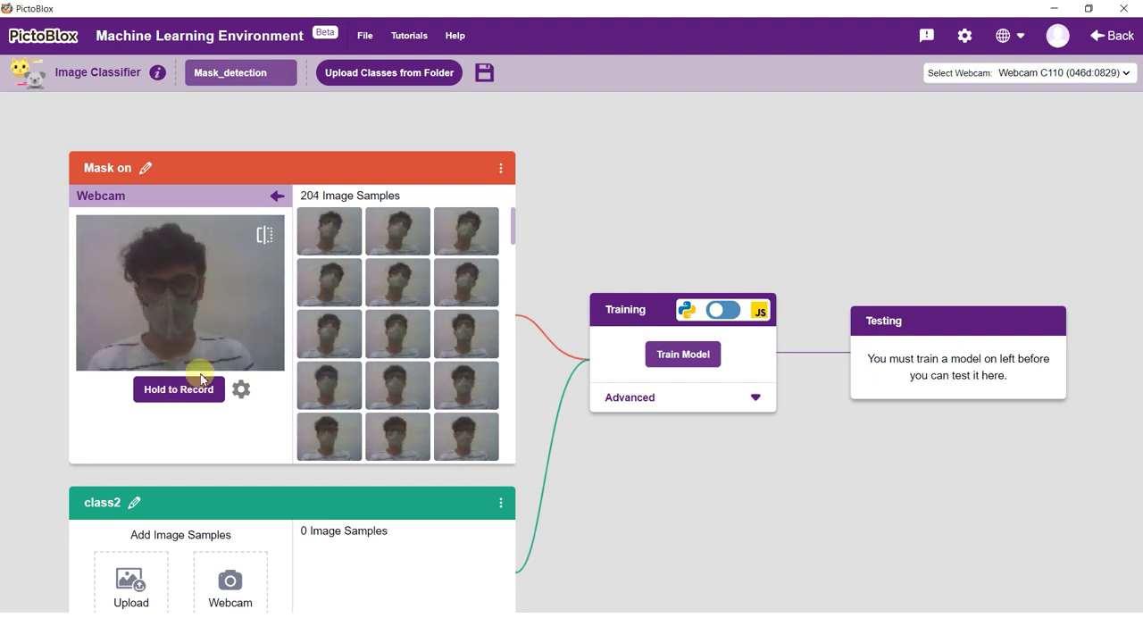
pyautogui.click(276, 196)
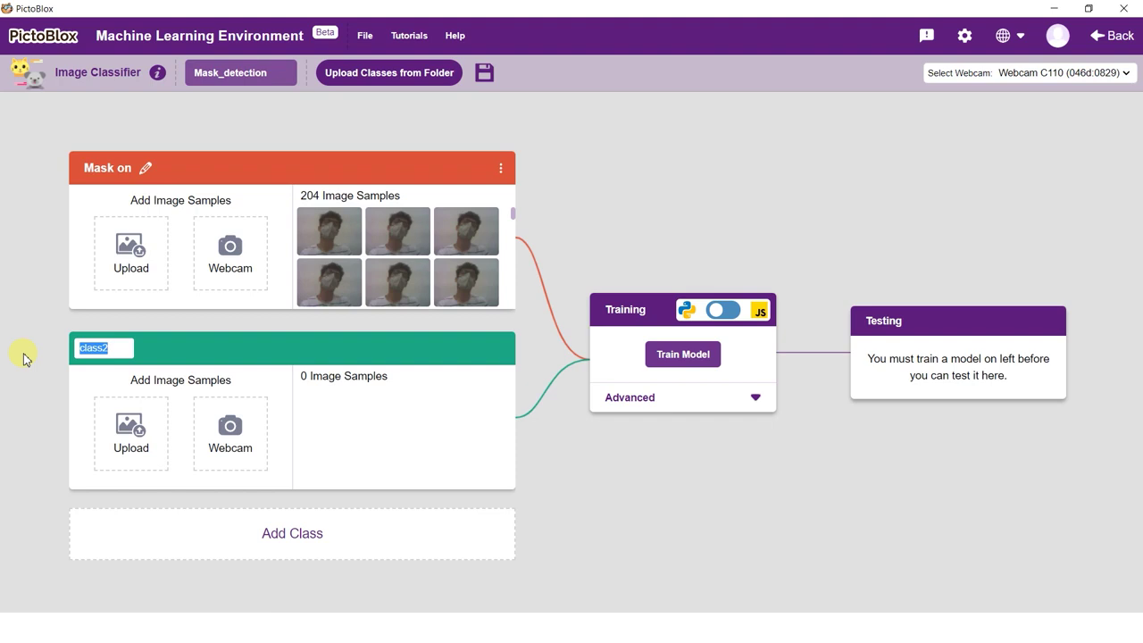
# - Rename class2 as Mask off and record about 200 webcam image samples without a mask for it
pyautogui.write('off')
pyautogui.click(230, 431)
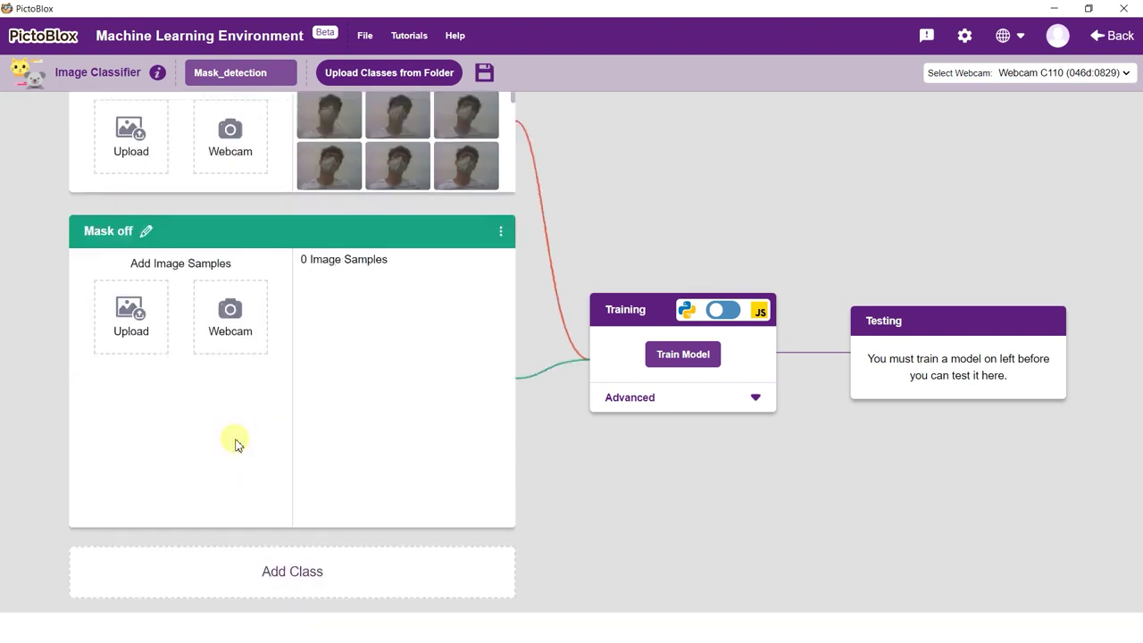
pyautogui.moveTo(184, 454); pyautogui.dragTo(201, 453)
pyautogui.click(881, 577)
# - Add a third class and name it Mask improper
pyautogui.click(293, 549)
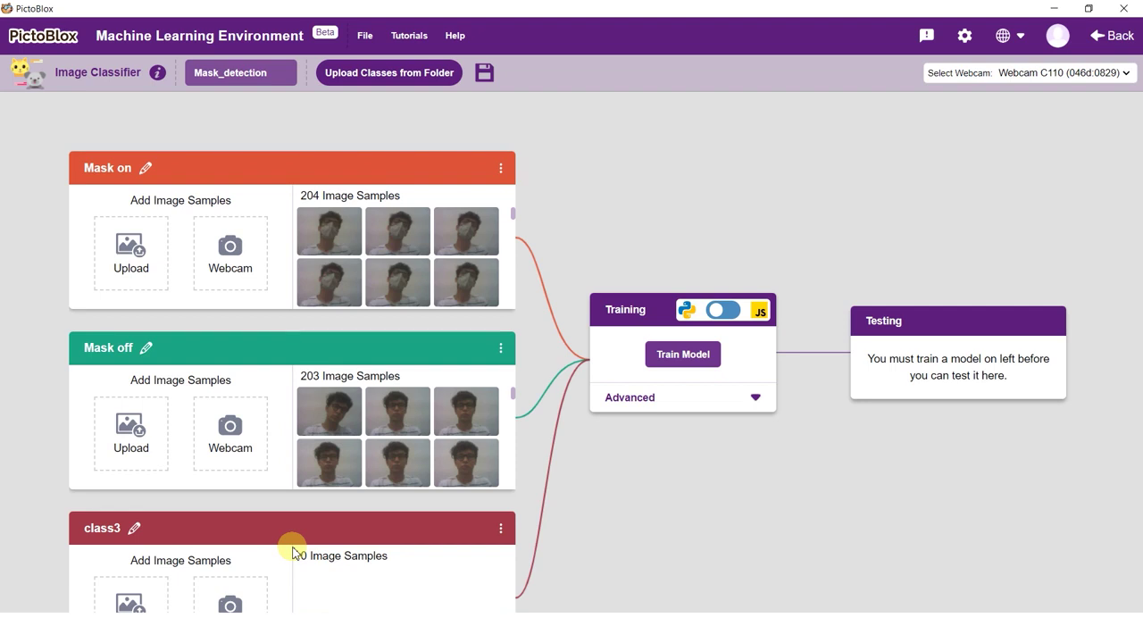
pyautogui.scroll(-2, 293, 550)
pyautogui.click(133, 386)
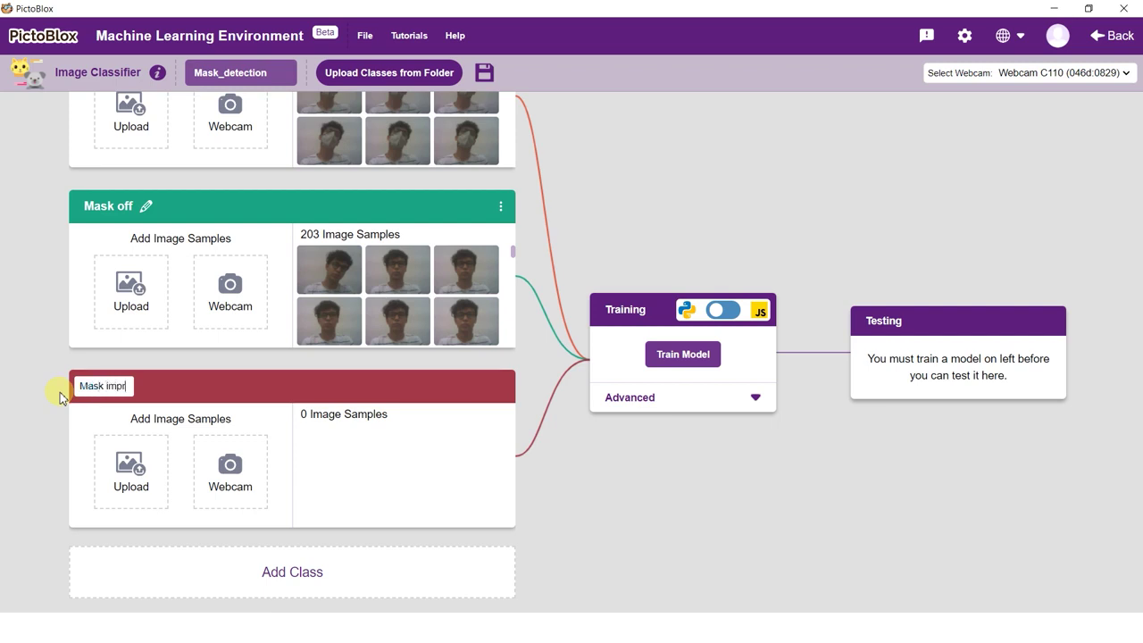
pyautogui.write('Mask improper')
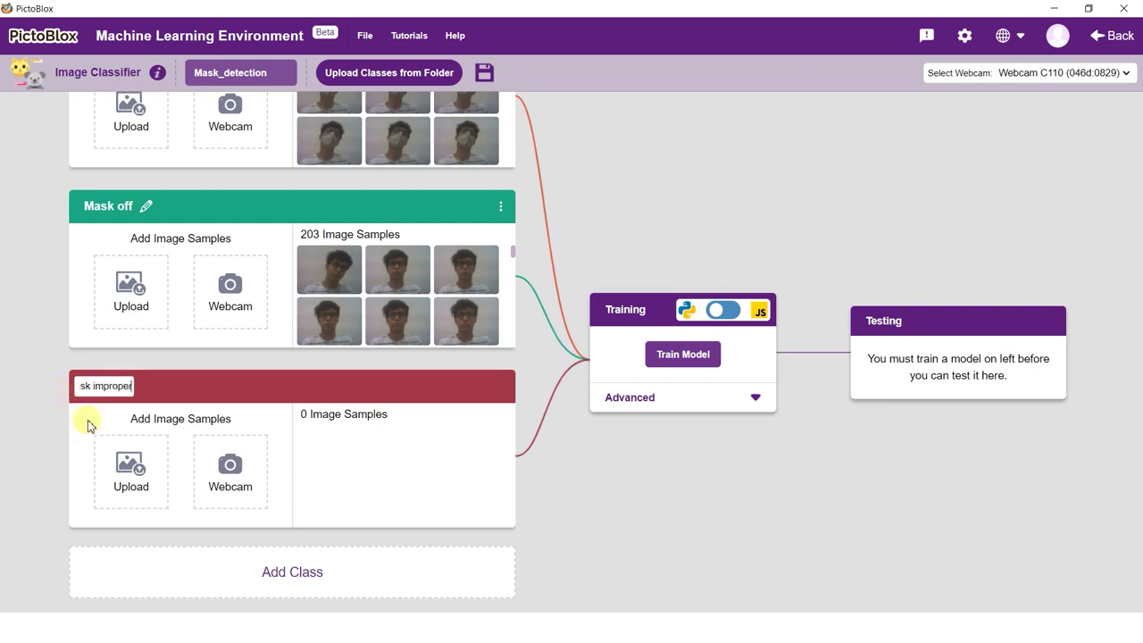
# - Record about 200 webcam image samples for the Mask improper class with the mask pulled down to the chin
pyautogui.click(227, 465)
pyautogui.scroll(-2, 288, 469)
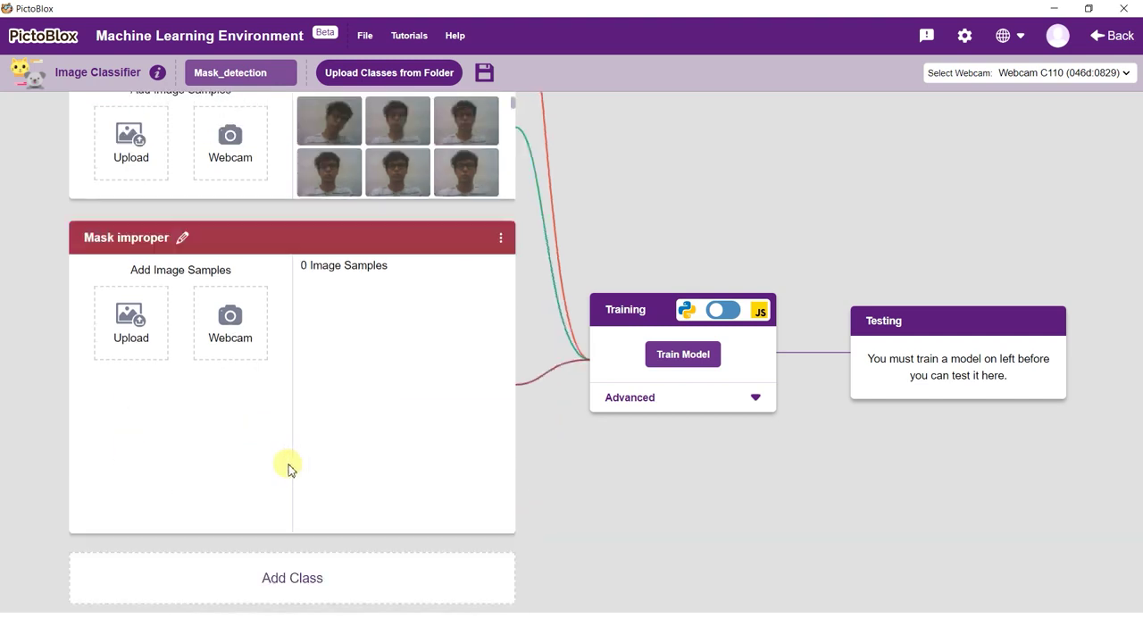
pyautogui.click(217, 345)
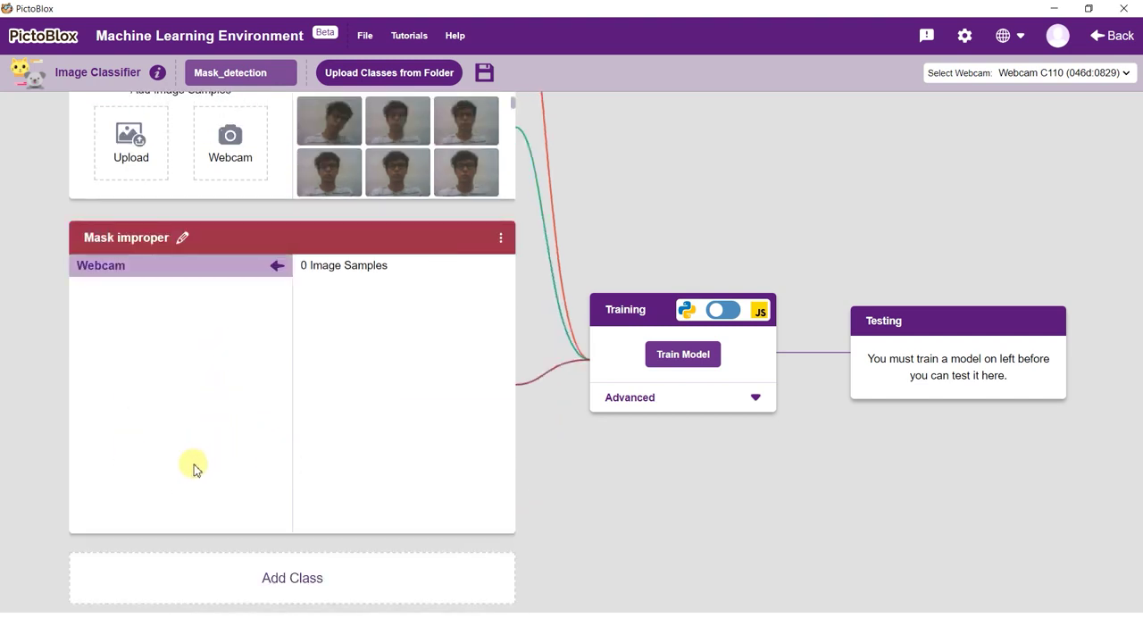
pyautogui.moveTo(186, 467); pyautogui.dragTo(187, 466)
# - Delete the first two image samples of the Mask improper class and close its webcam capture
pyautogui.moveTo(345, 299)
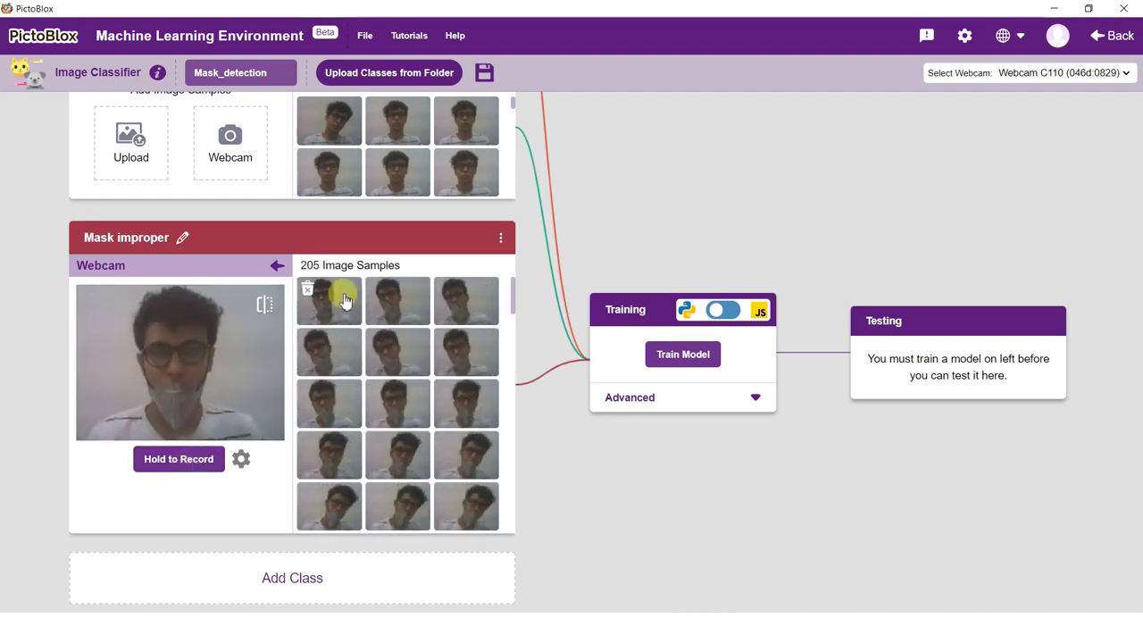
pyautogui.click(308, 286)
pyautogui.click(307, 288)
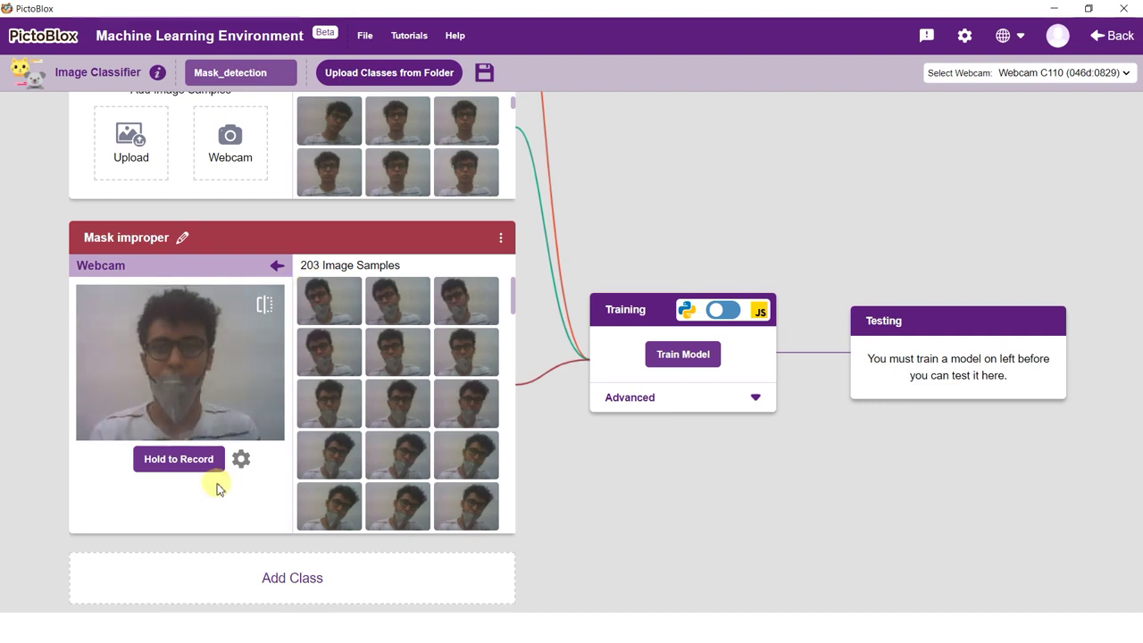
pyautogui.click(277, 266)
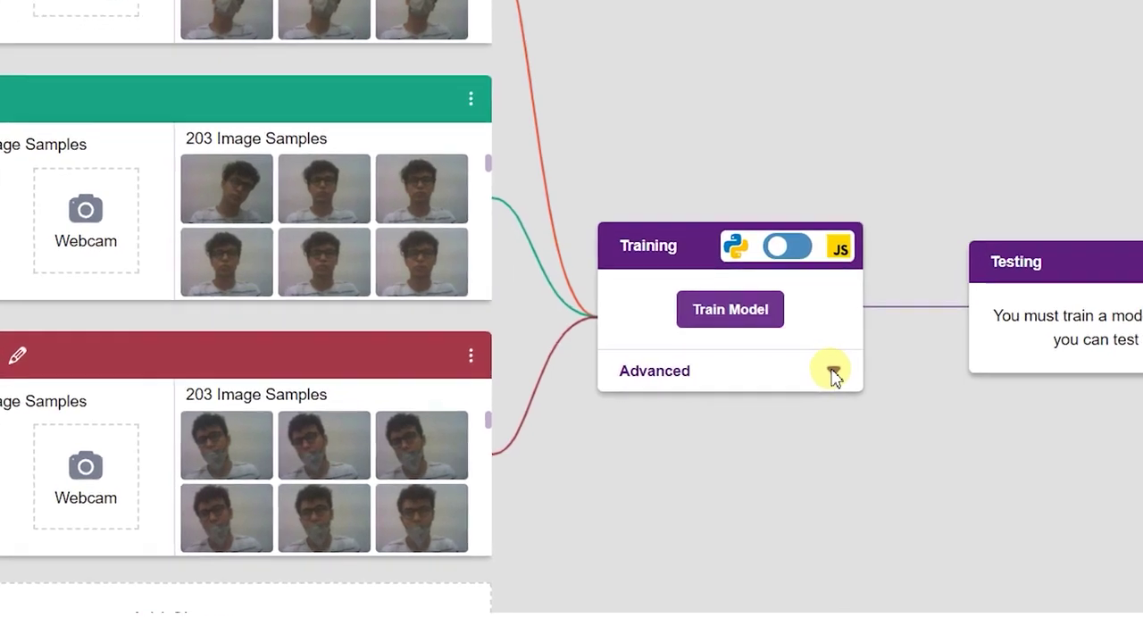
# - Show the advanced training settings and set the learning rate to 0.0001
pyautogui.click(833, 372)
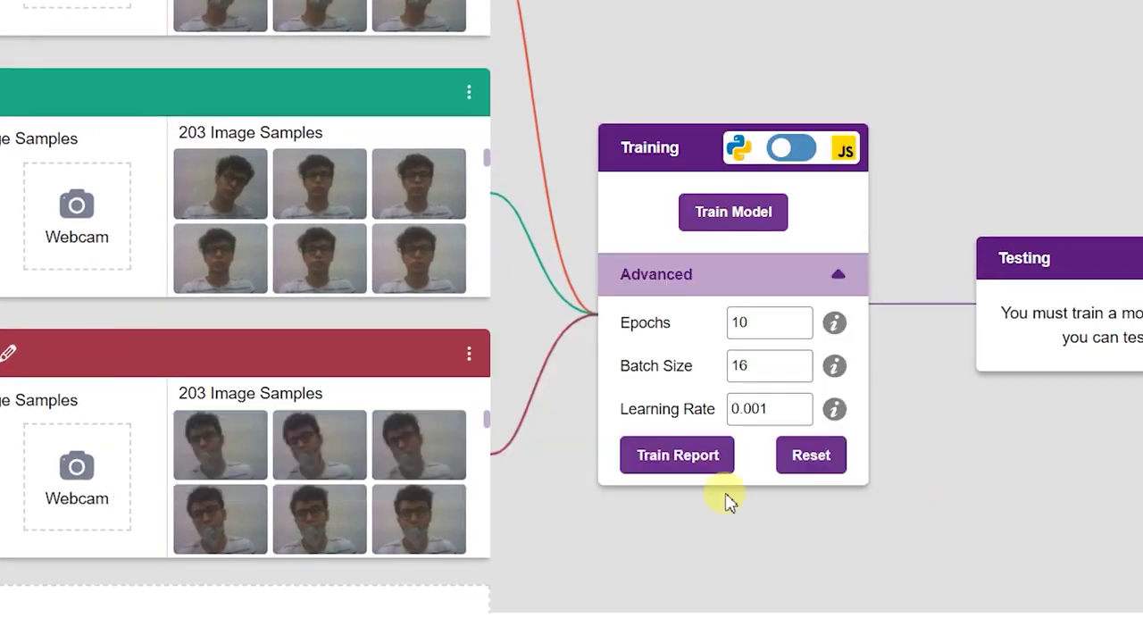
pyautogui.click(756, 412)
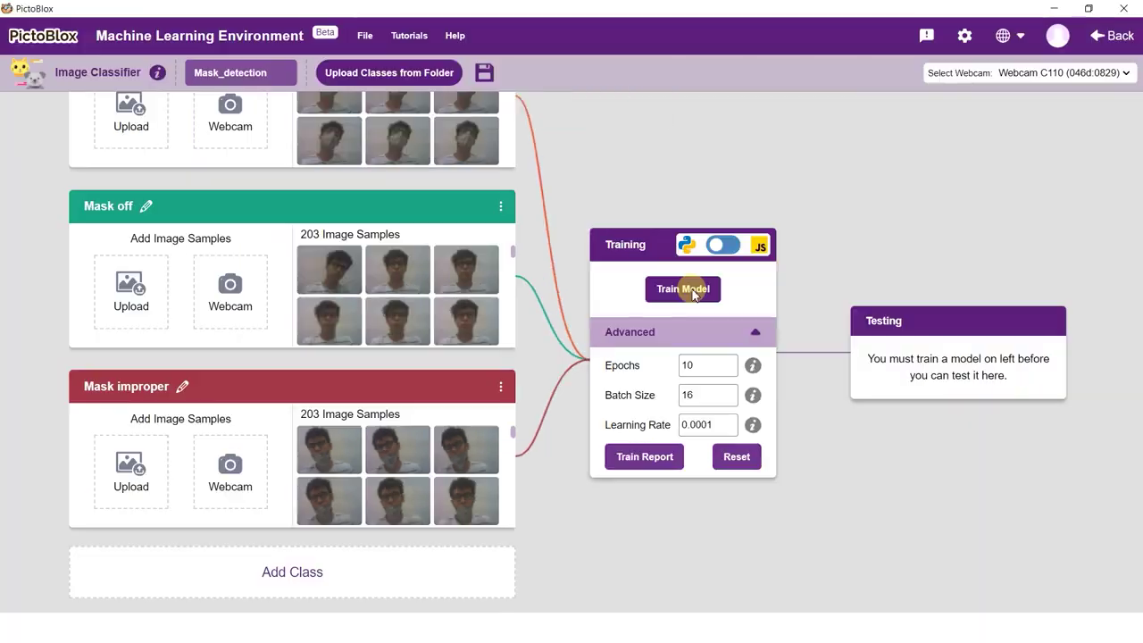
# - Train the image classifier on the three mask classes with the configured training settings
pyautogui.click(746, 215)
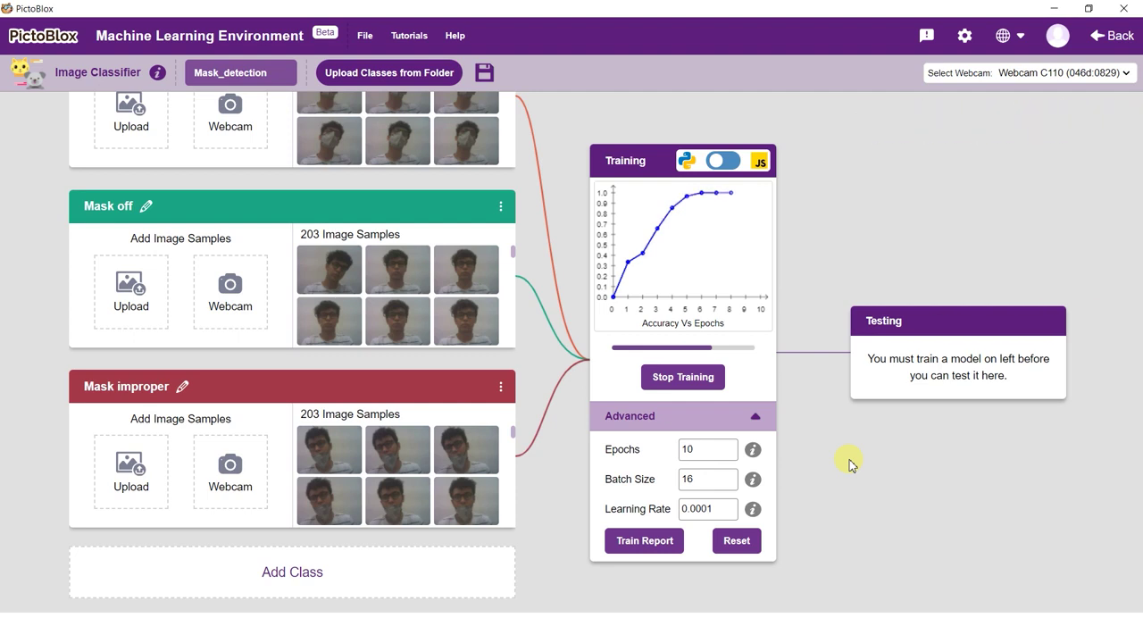
pyautogui.hotkey('ctrl', 's')
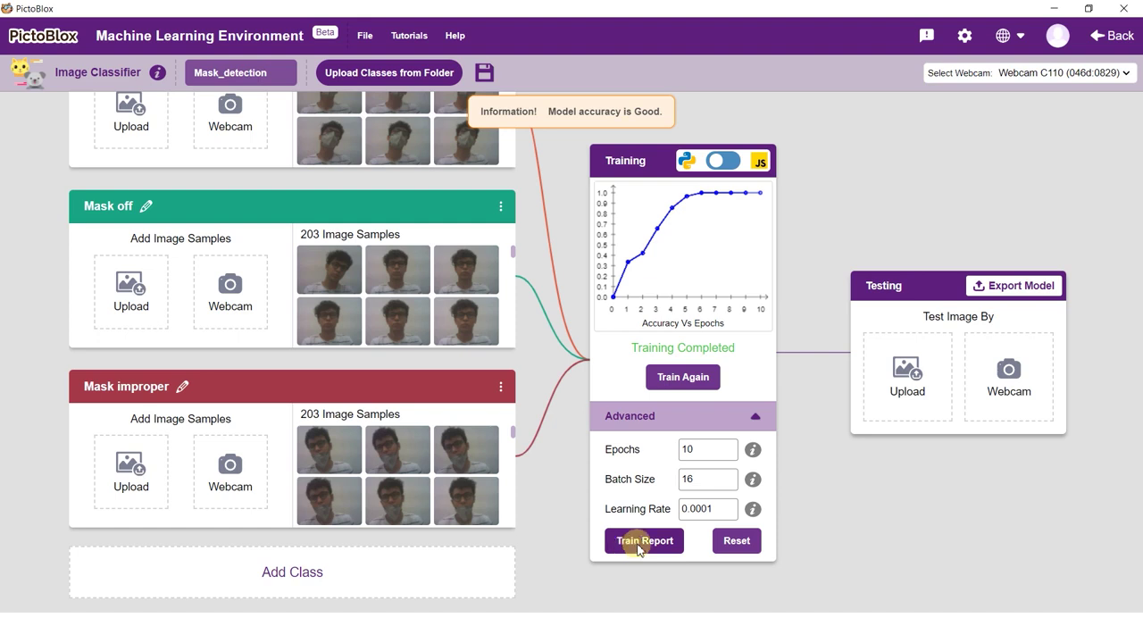
# - Examine the training report's accuracy and loss graphs, confusion matrix and class-wise analysis for Mask improper
pyautogui.click(643, 541)
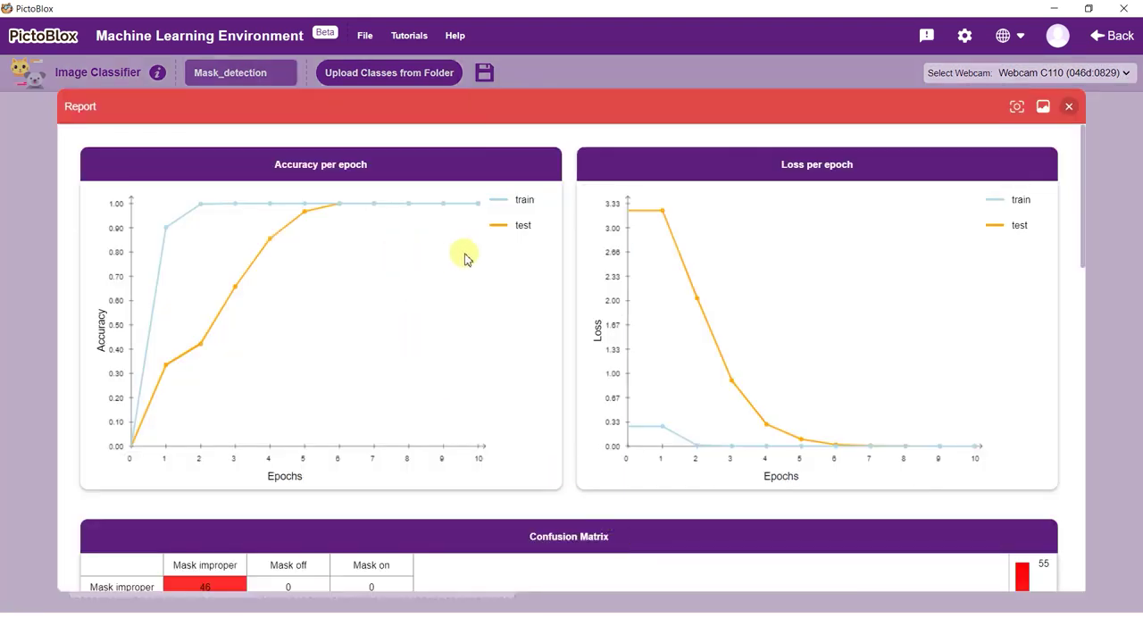
pyautogui.scroll(-5, 474, 235)
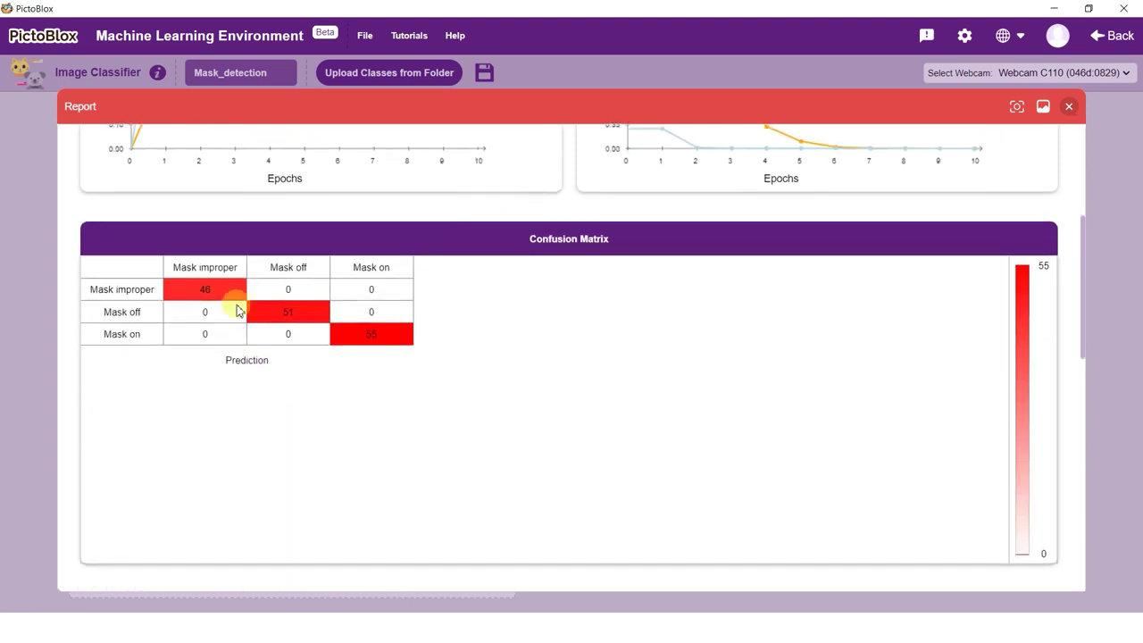
pyautogui.scroll(-6, 580, 341)
pyautogui.scroll(-1, 589, 343)
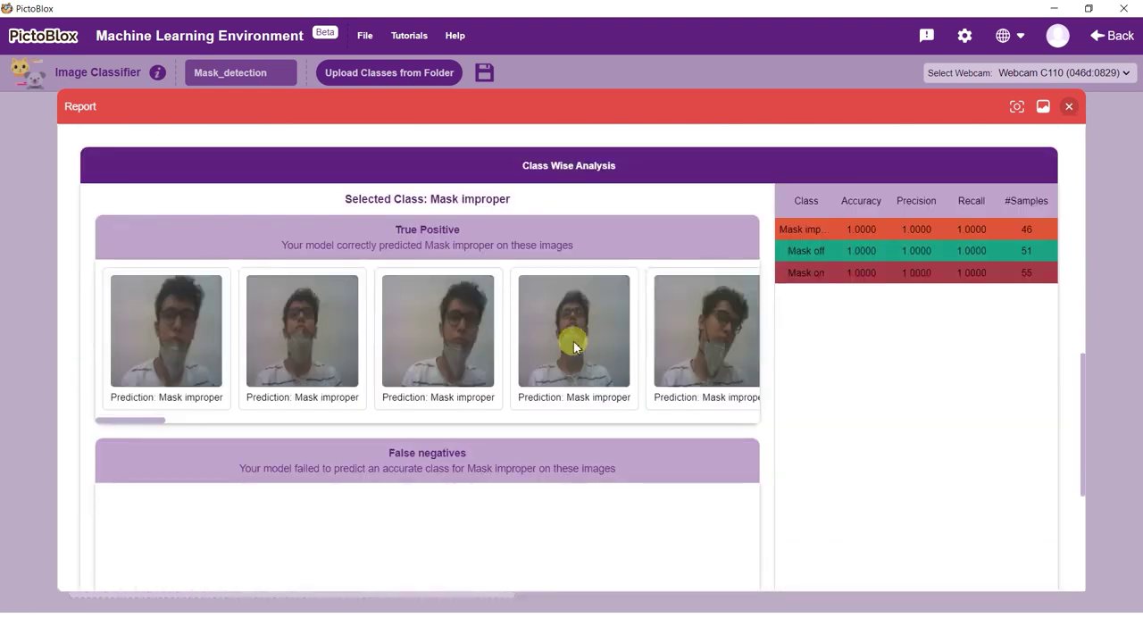
pyautogui.scroll(-1, 816, 312)
pyautogui.scroll(1, 816, 312)
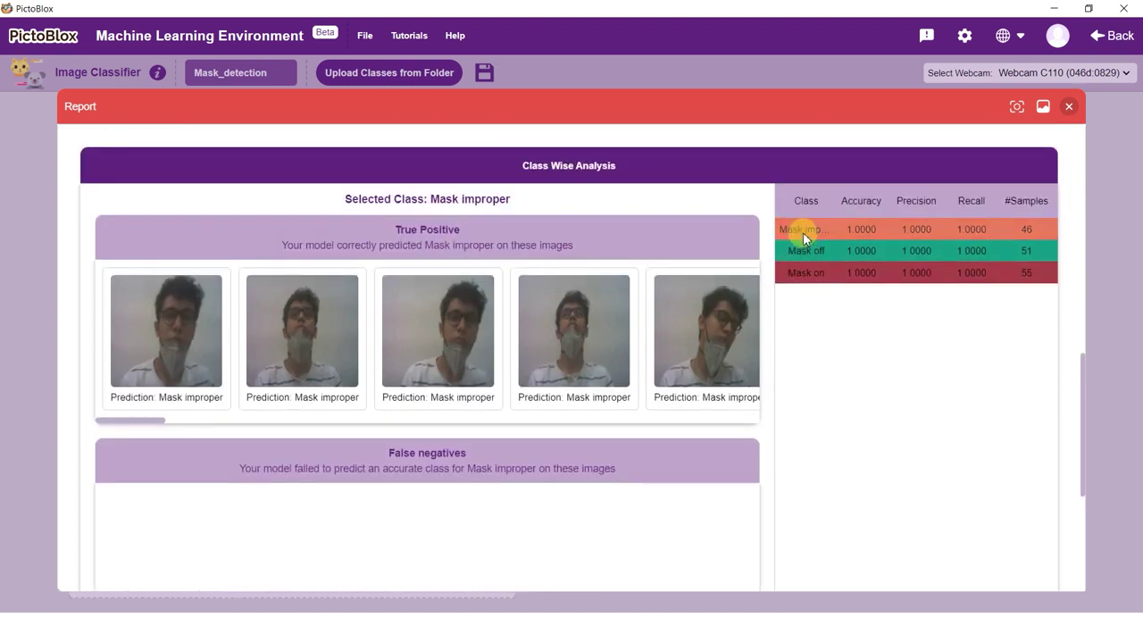
# - Inspect the class-wise analysis for Mask off and Mask on, including false negatives and false positives, and close the report
pyautogui.click(805, 249)
pyautogui.scroll(-4, 756, 316)
pyautogui.scroll(5, 824, 335)
pyautogui.click(823, 334)
pyautogui.scroll(-4, 688, 383)
pyautogui.scroll(-1, 693, 385)
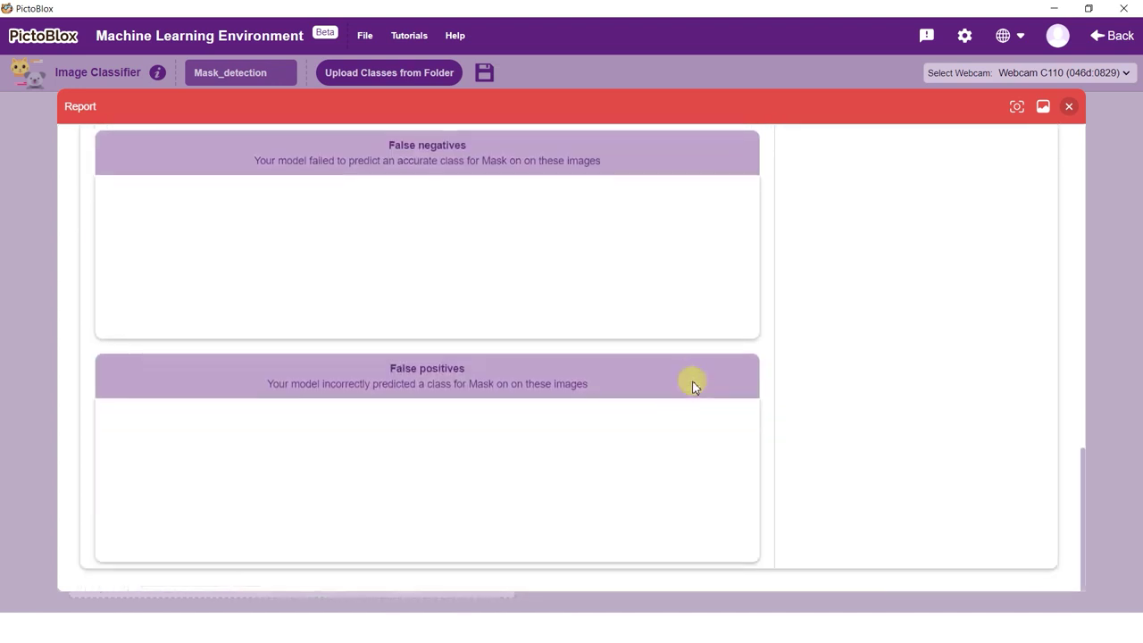
pyautogui.scroll(5, 692, 384)
pyautogui.scroll(1, 692, 384)
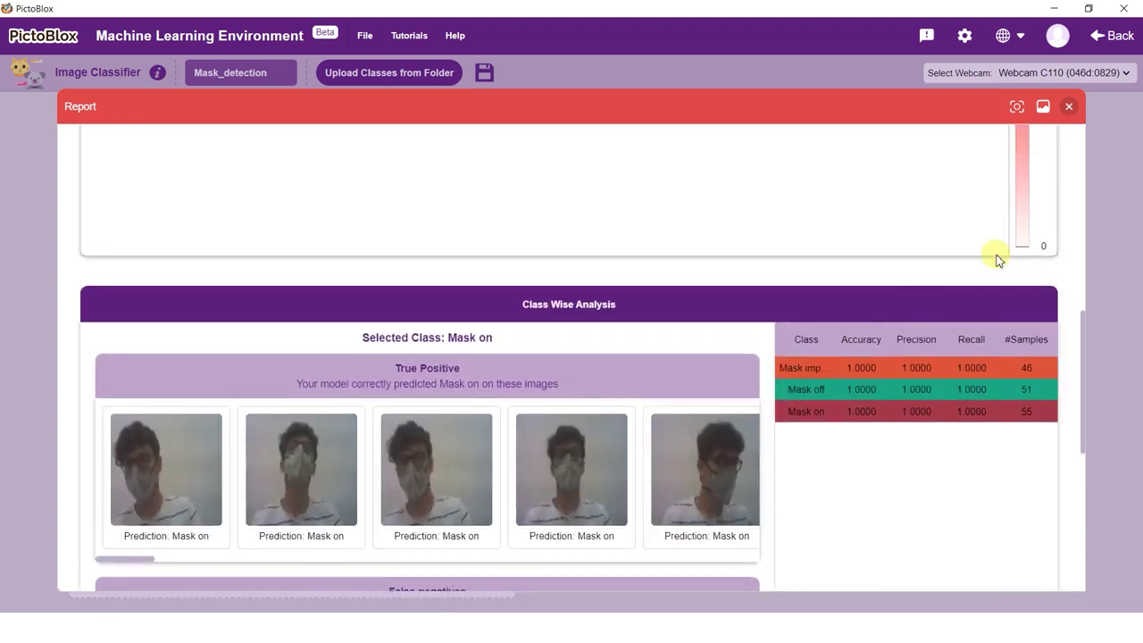
pyautogui.click(1070, 108)
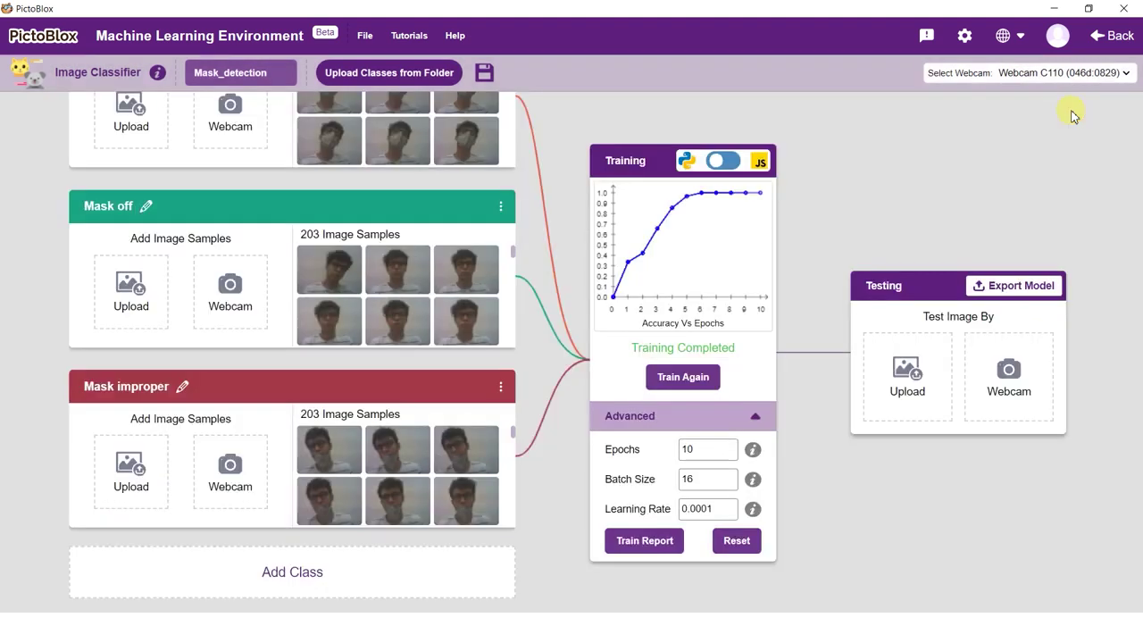
# - Test the trained model on the live webcam feed and export it to the block coding workspace
pyautogui.click(1010, 379)
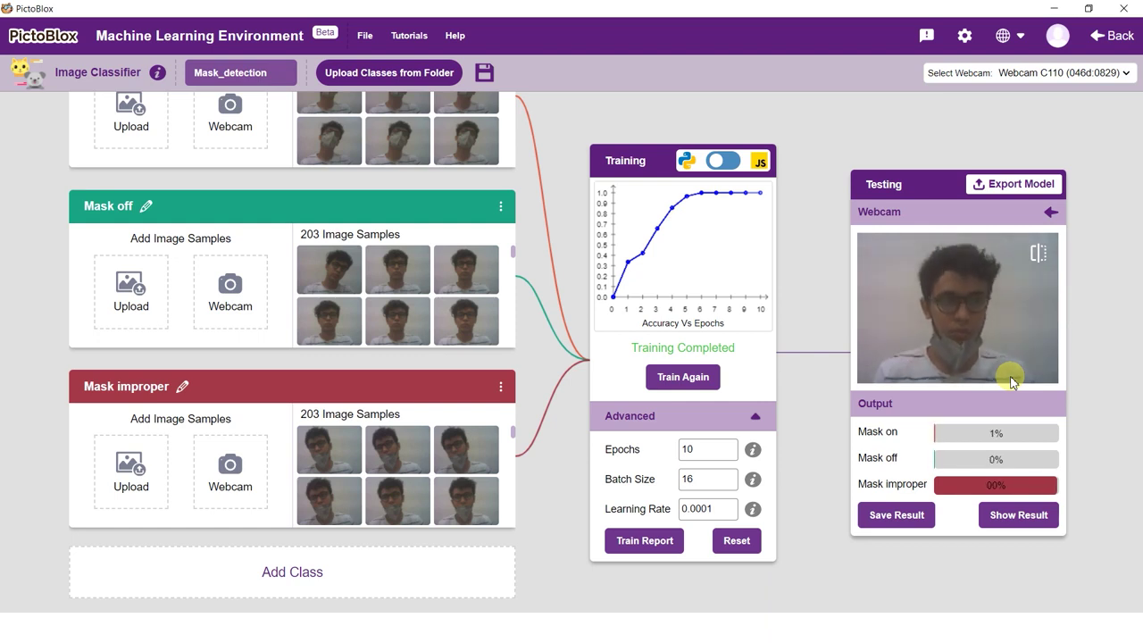
pyautogui.click(1051, 214)
pyautogui.click(1019, 273)
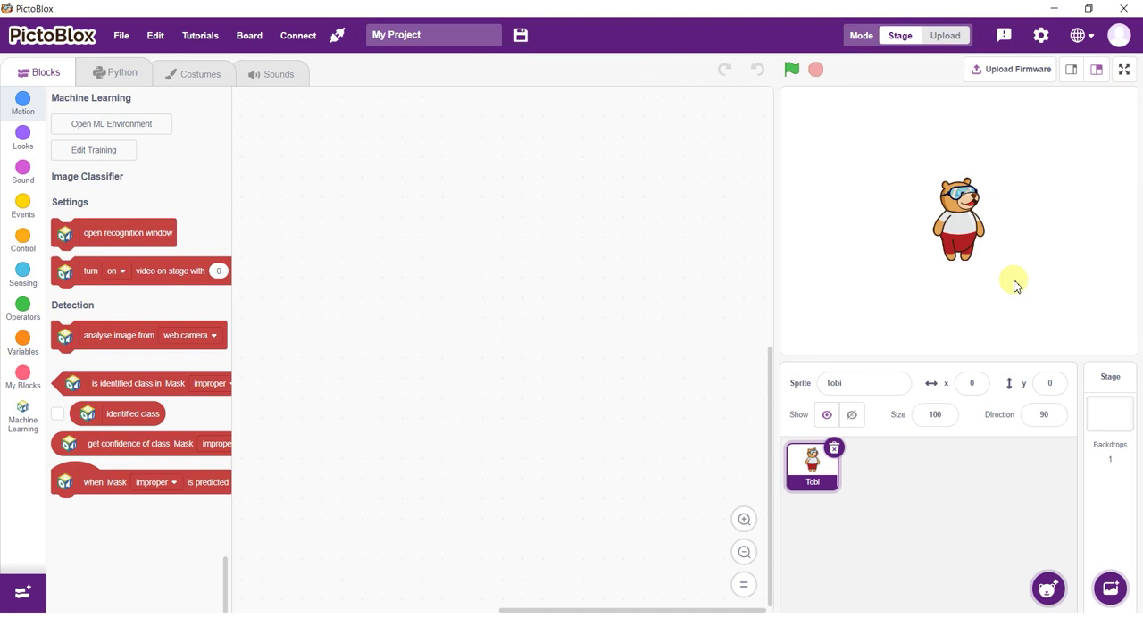
# - Check the exported model's live mask predictions in the recognition window and close it
pyautogui.click(116, 236)
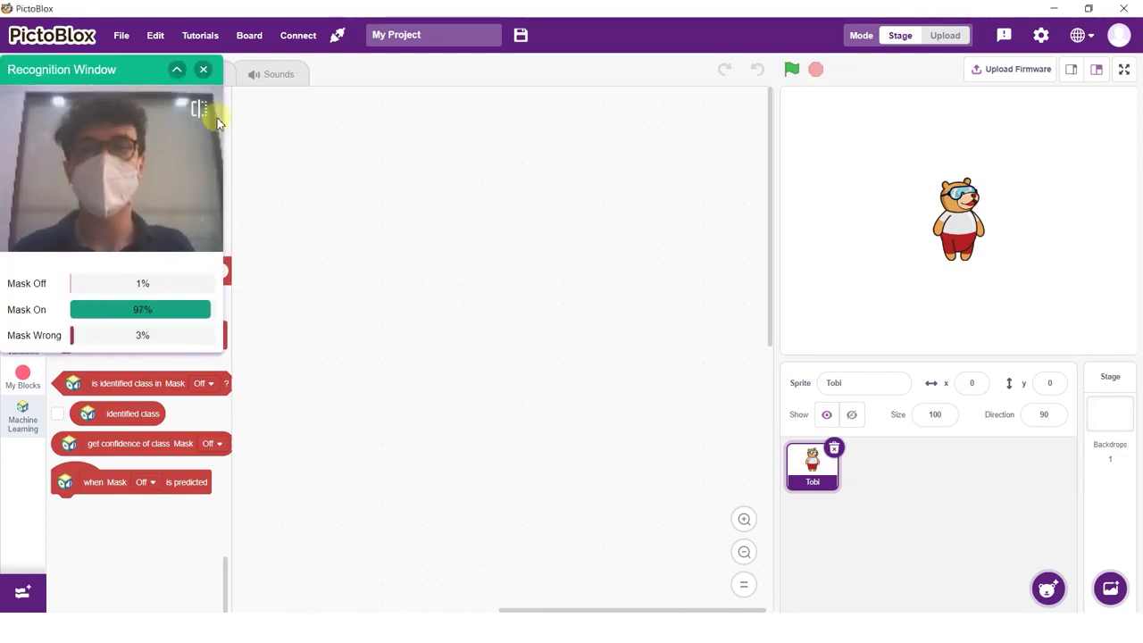
pyautogui.click(204, 69)
# - Start Tobi's script with a "when flag clicked" block followed by a forever loop
pyautogui.click(22, 208)
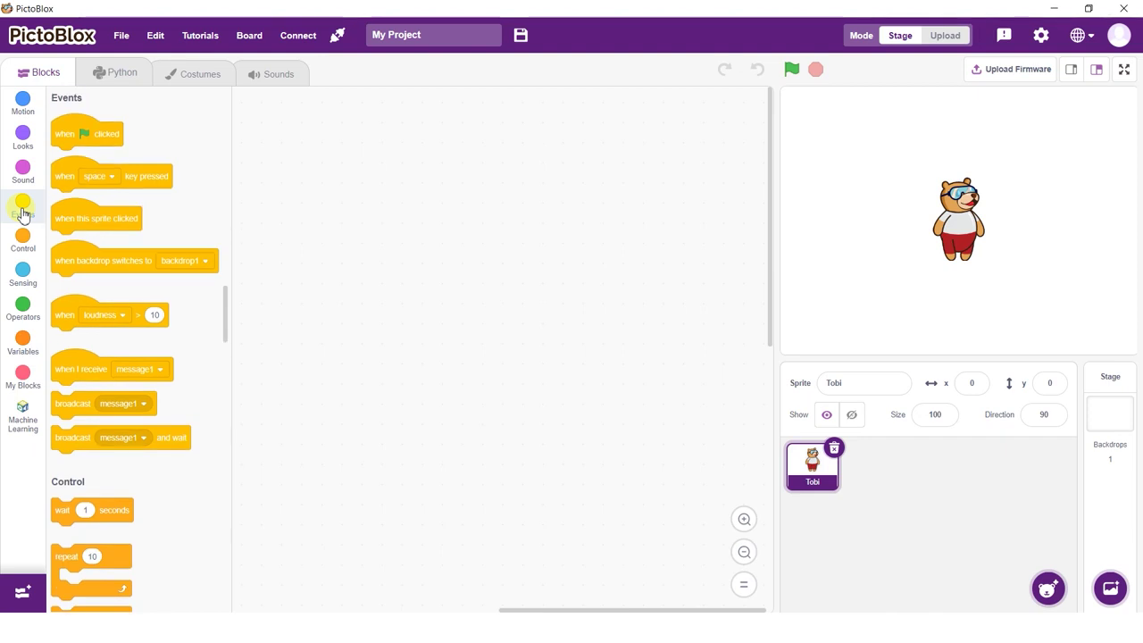
pyautogui.moveTo(94, 134); pyautogui.dragTo(460, 220)
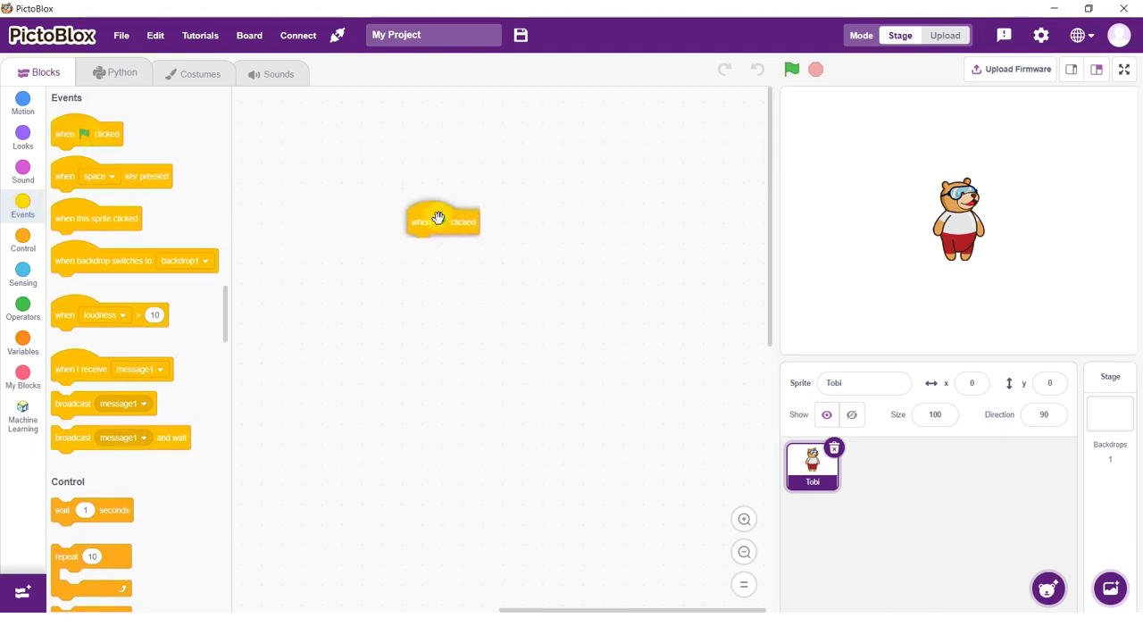
pyautogui.click(22, 239)
pyautogui.moveTo(70, 232); pyautogui.dragTo(457, 258)
# - Insert a video-on-stage block with 0 transparency above the forever loop and switch the video to on
pyautogui.click(23, 412)
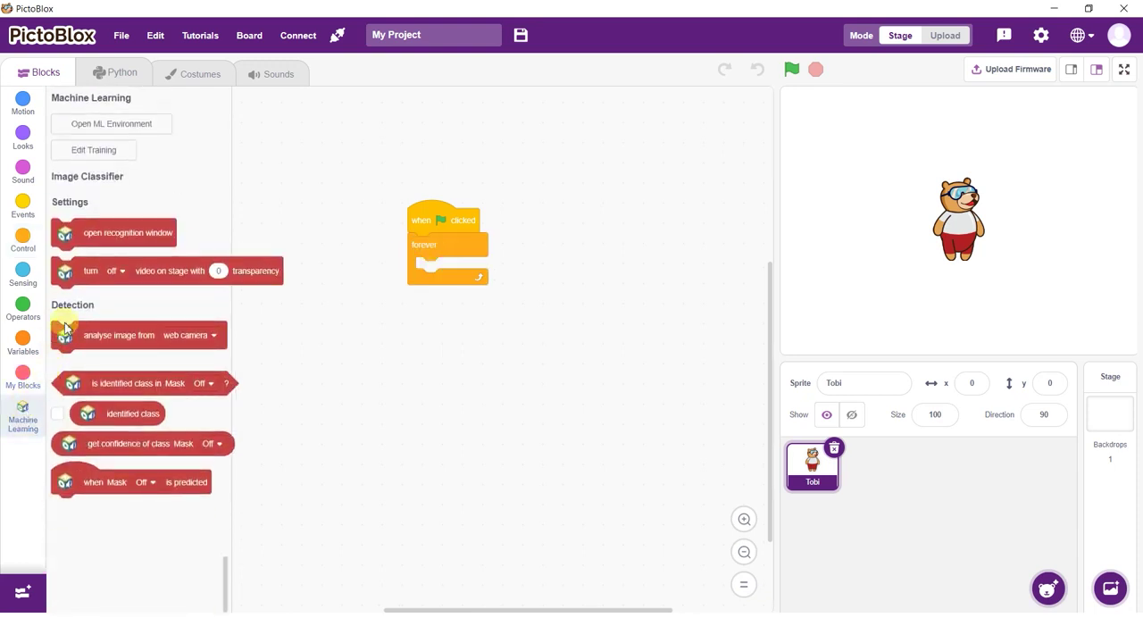
pyautogui.moveTo(82, 271); pyautogui.dragTo(458, 245)
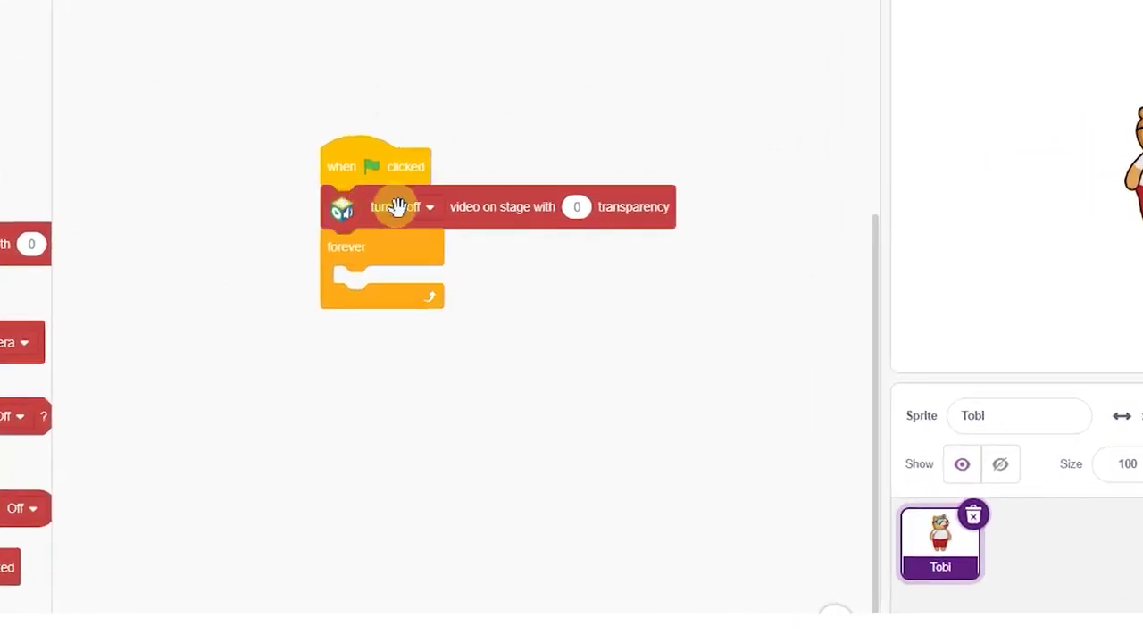
pyautogui.click(422, 205)
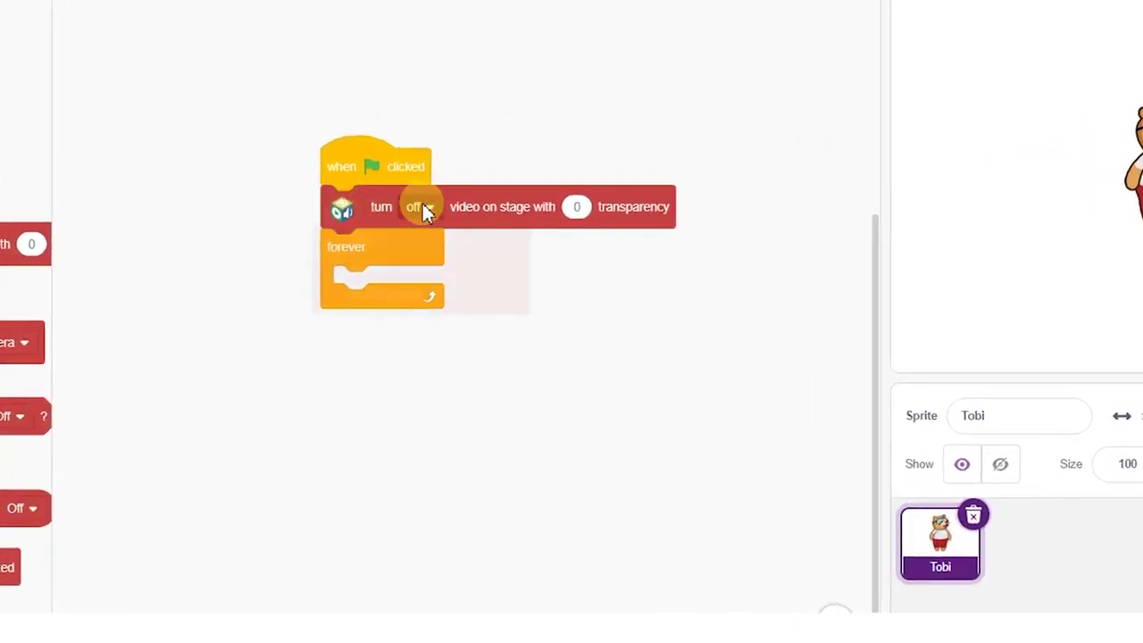
pyautogui.click(376, 288)
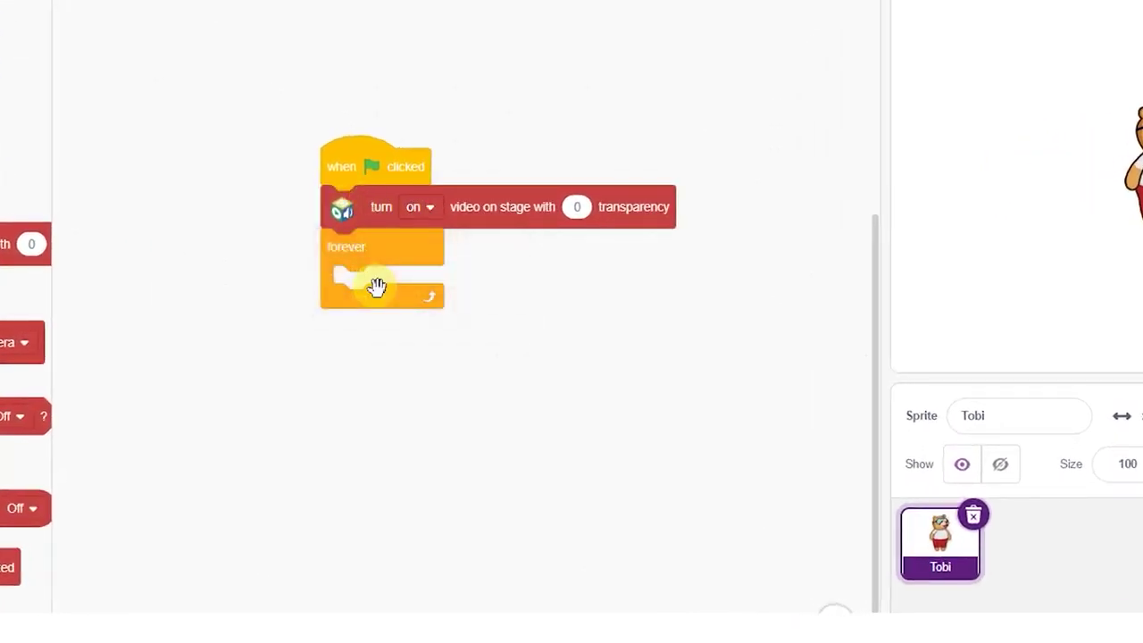
# - Add an if-then block inside the forever loop and place "analyse image from web camera" directly above it
pyautogui.click(22, 237)
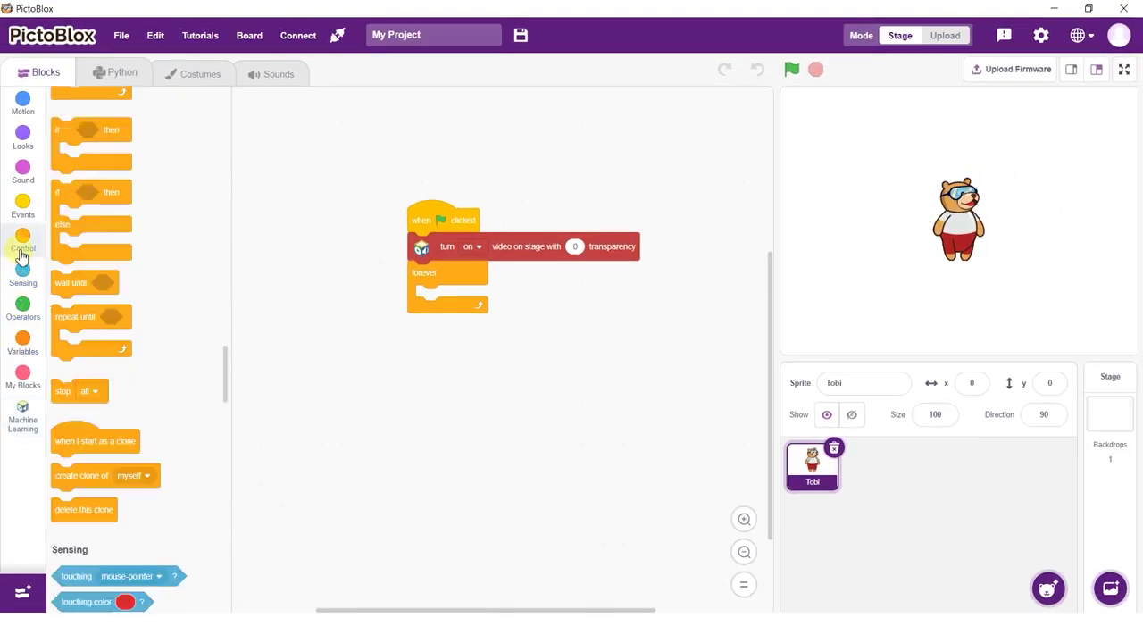
pyautogui.moveTo(66, 318); pyautogui.dragTo(437, 309)
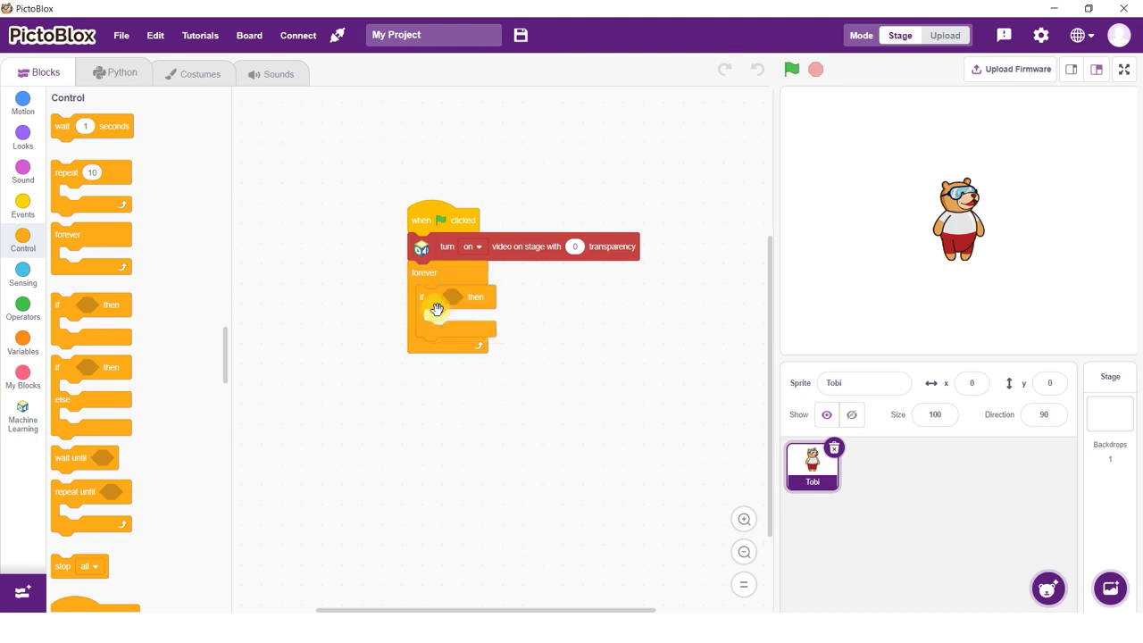
pyautogui.click(23, 410)
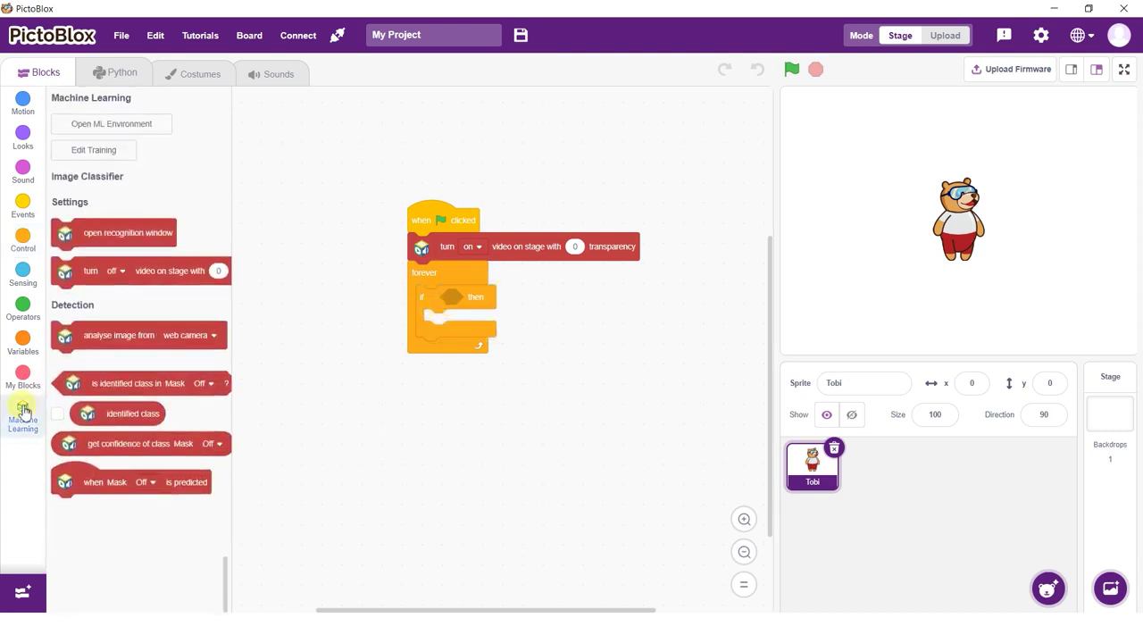
pyautogui.moveTo(69, 342); pyautogui.dragTo(431, 308)
# - Use "is identified class in Mask" as the if block's condition and set its class to On
pyautogui.moveTo(101, 383); pyautogui.dragTo(485, 330)
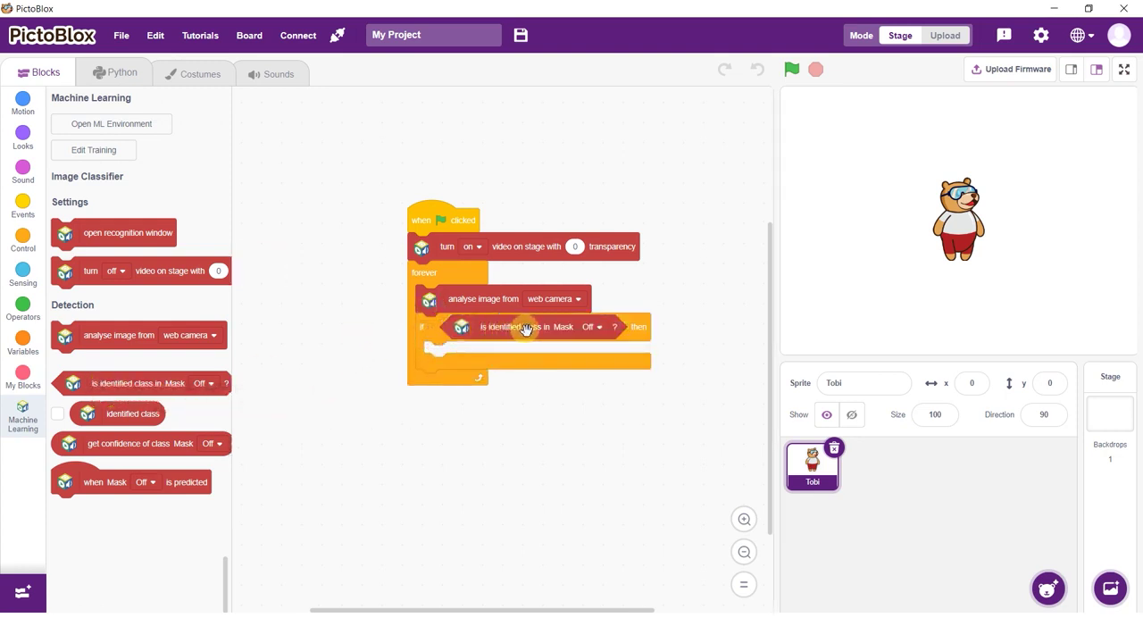
pyautogui.click(597, 330)
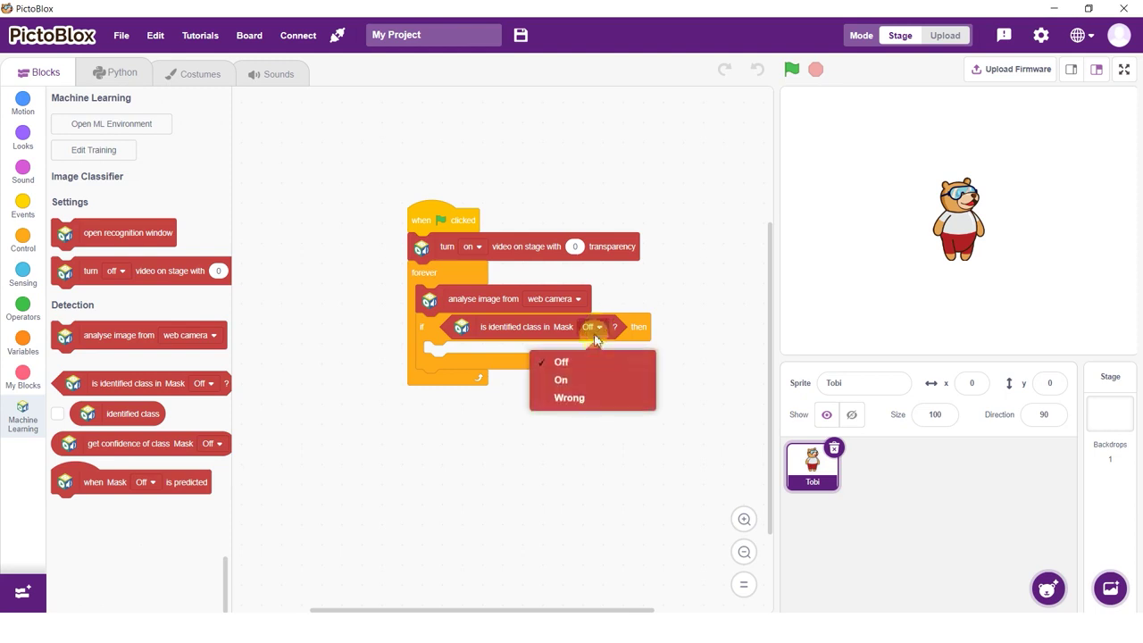
pyautogui.click(577, 384)
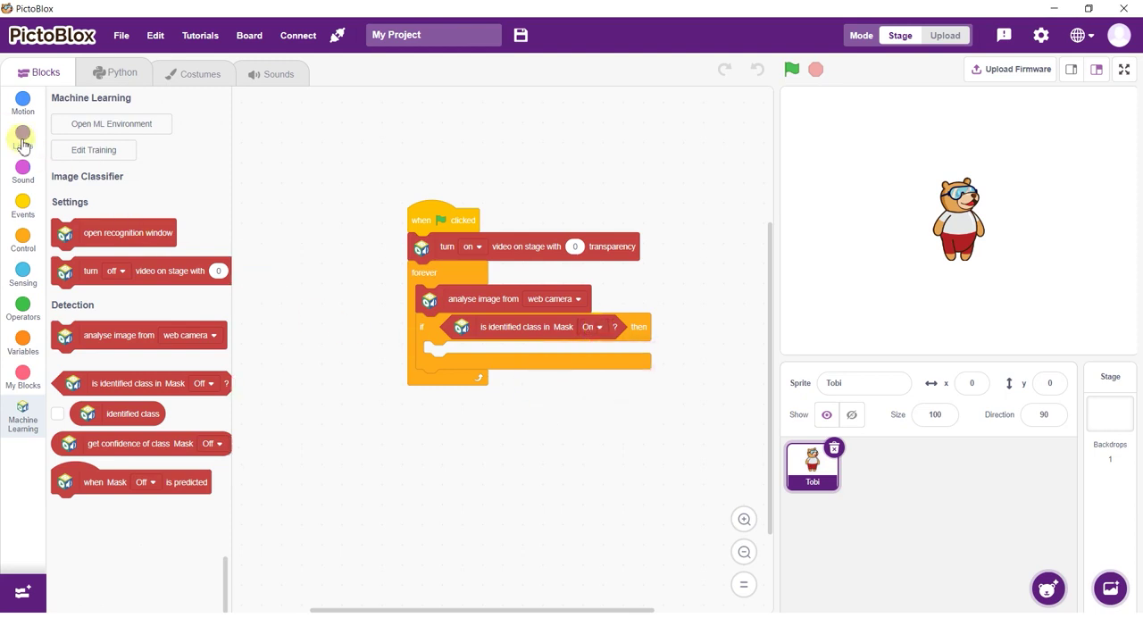
# - Add a say block inside the Mask On condition with the text "Thank you for wearing the mask properly!"
pyautogui.click(23, 141)
pyautogui.moveTo(63, 160); pyautogui.dragTo(438, 357)
pyautogui.click(467, 352)
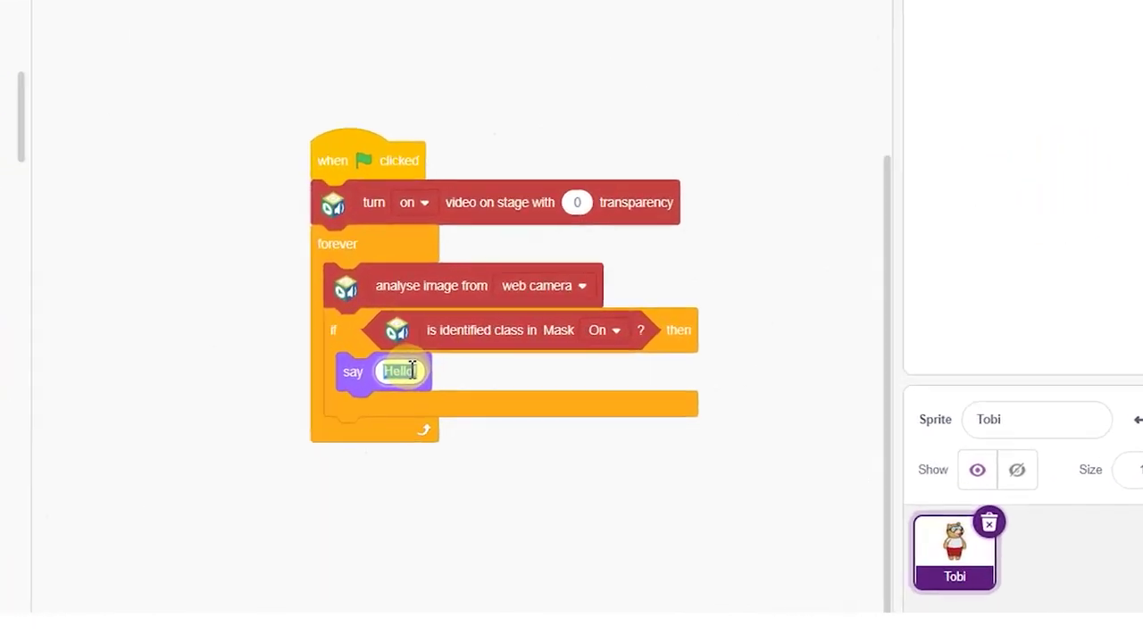
pyautogui.write('Thank you for wearing the m')
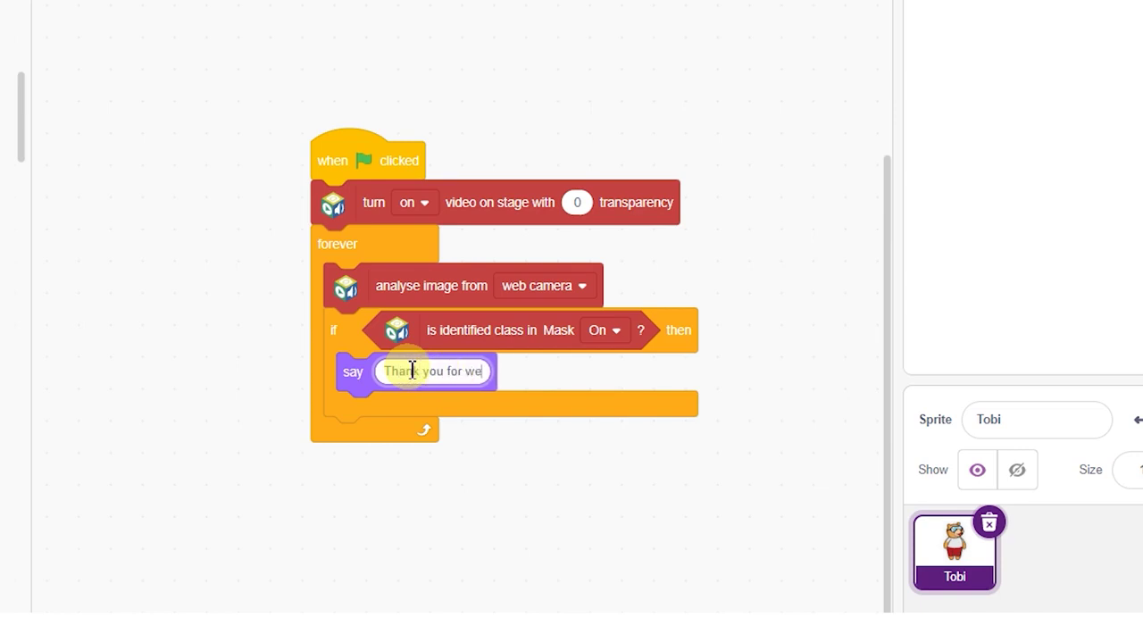
pyautogui.write('ask properly!')
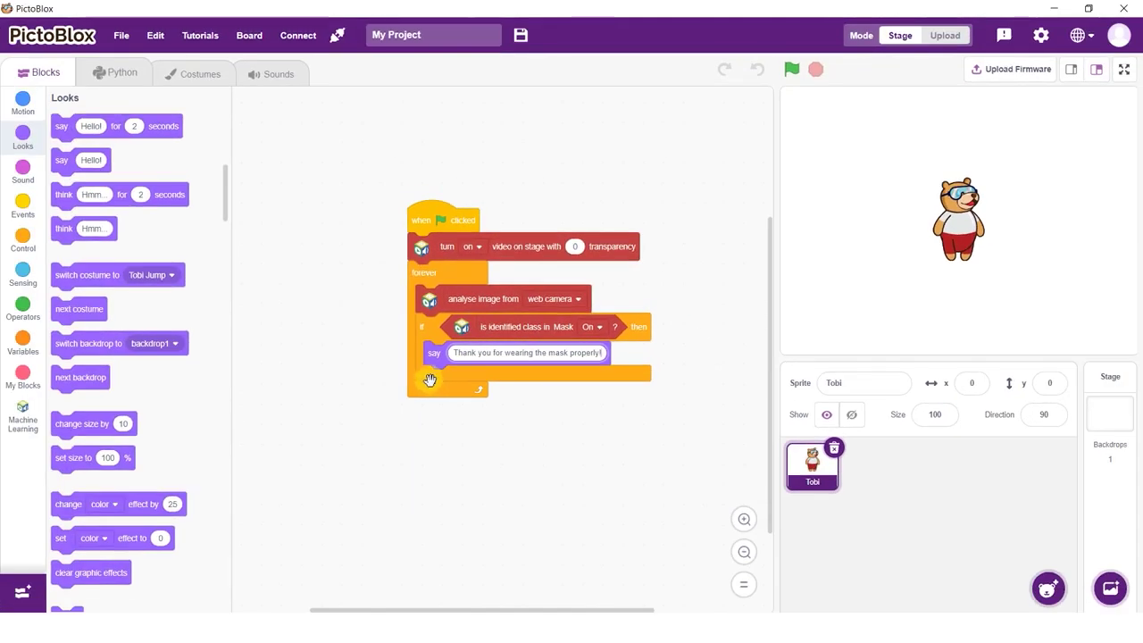
# - Duplicate the Mask On if block below itself, setting the copy's class to Off and its message to "Please wear the mask!"
pyautogui.rightClick(429, 381)
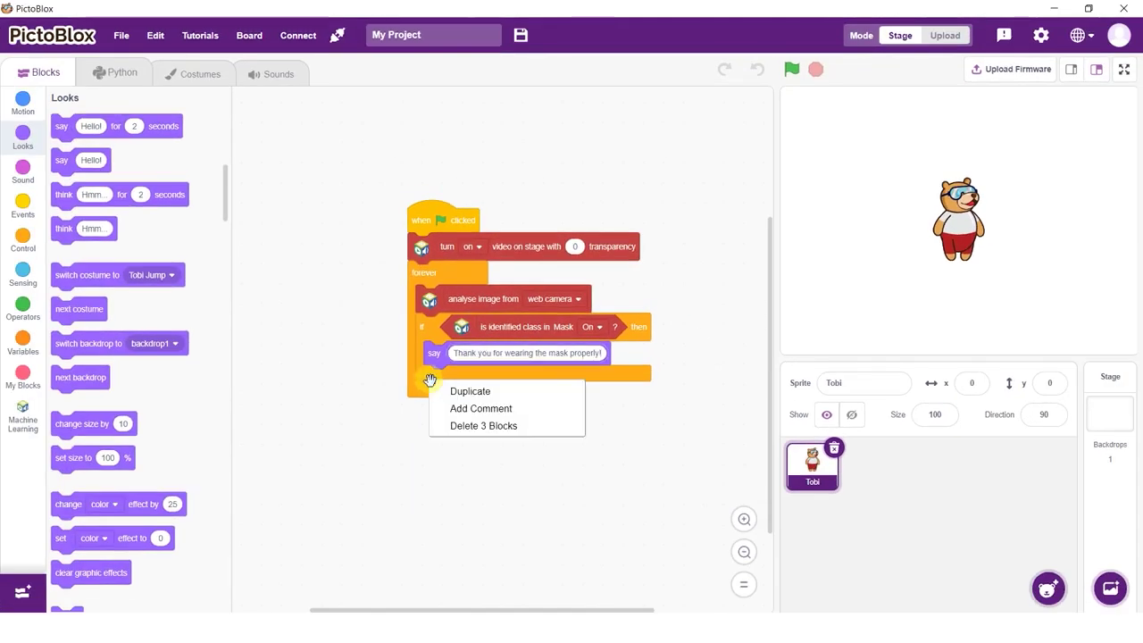
pyautogui.click(442, 388)
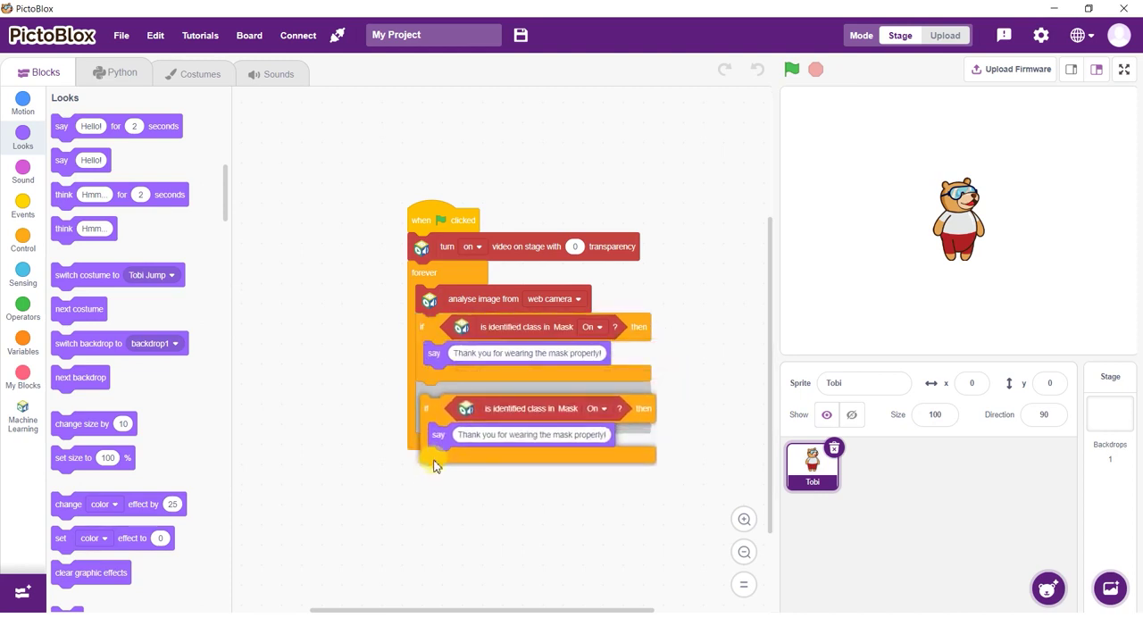
pyautogui.click(432, 458)
pyautogui.click(596, 395)
pyautogui.click(558, 430)
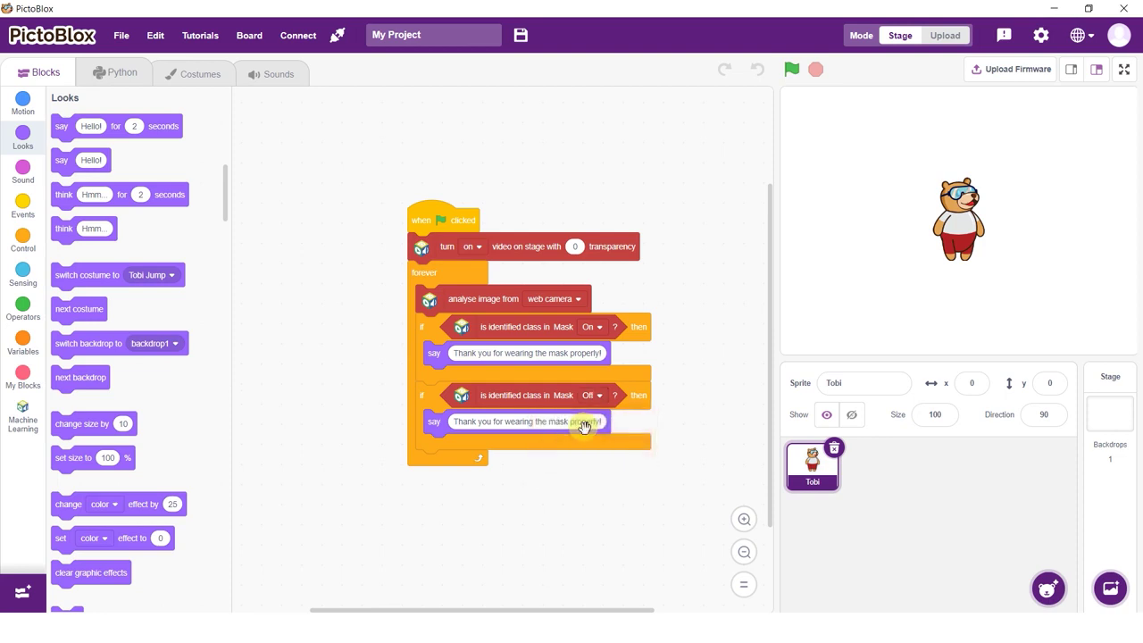
pyautogui.click(583, 425)
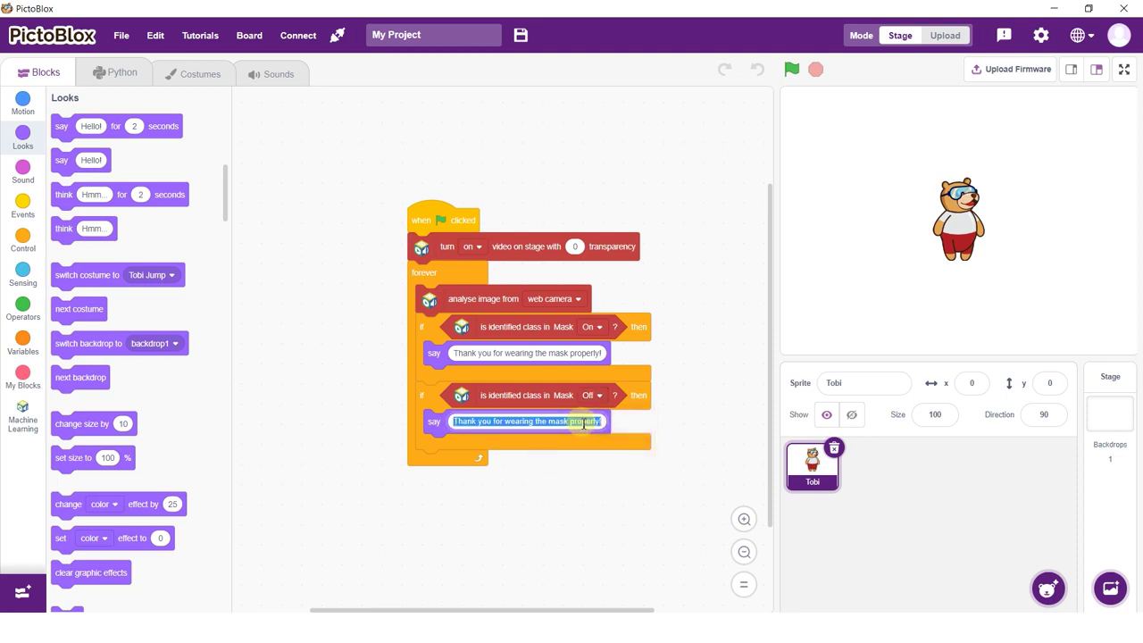
pyautogui.write('Please wear the mask!')
# - Duplicate the Mask Off if block below itself, setting the copy's class to Wrong and its message to "Please wear the mask properly!"
pyautogui.rightClick(434, 454)
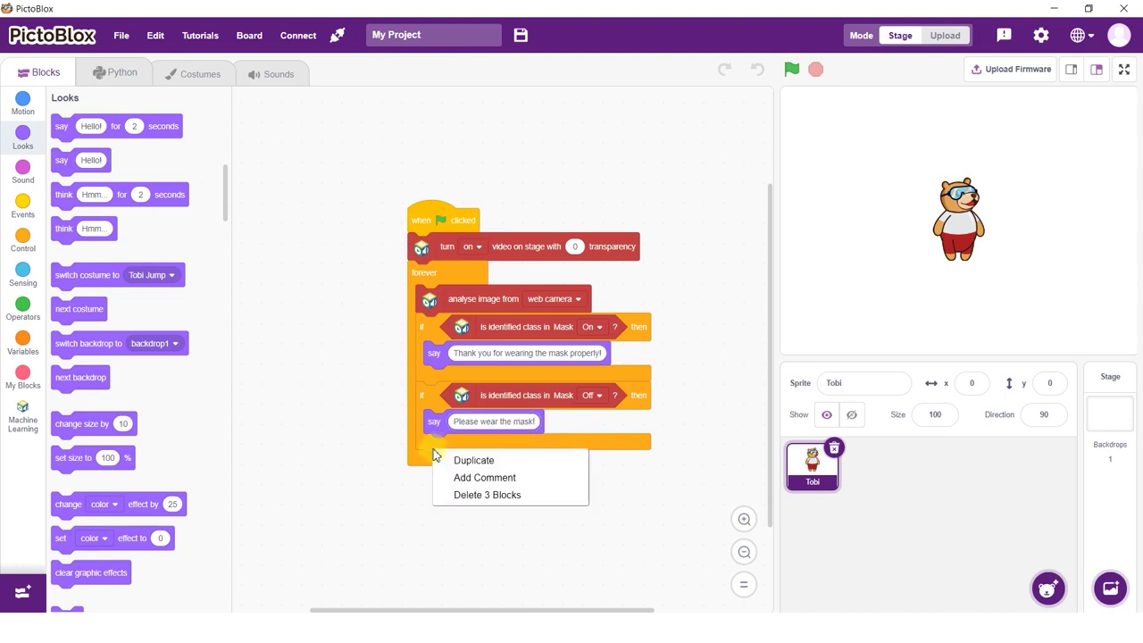
pyautogui.click(463, 461)
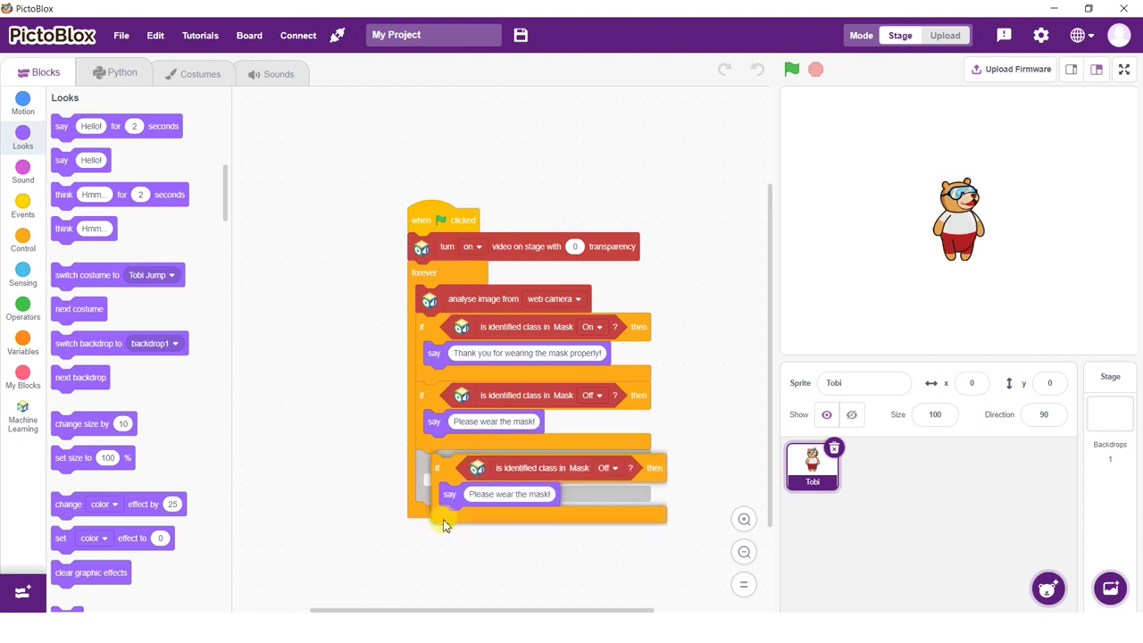
pyautogui.click(436, 528)
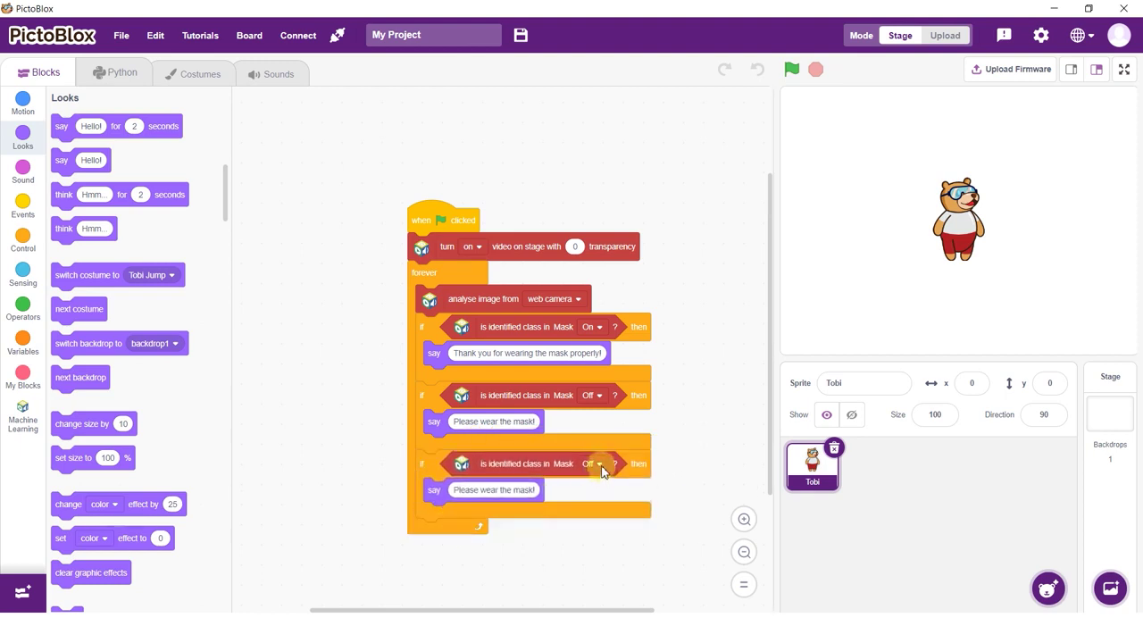
pyautogui.click(598, 466)
pyautogui.click(585, 534)
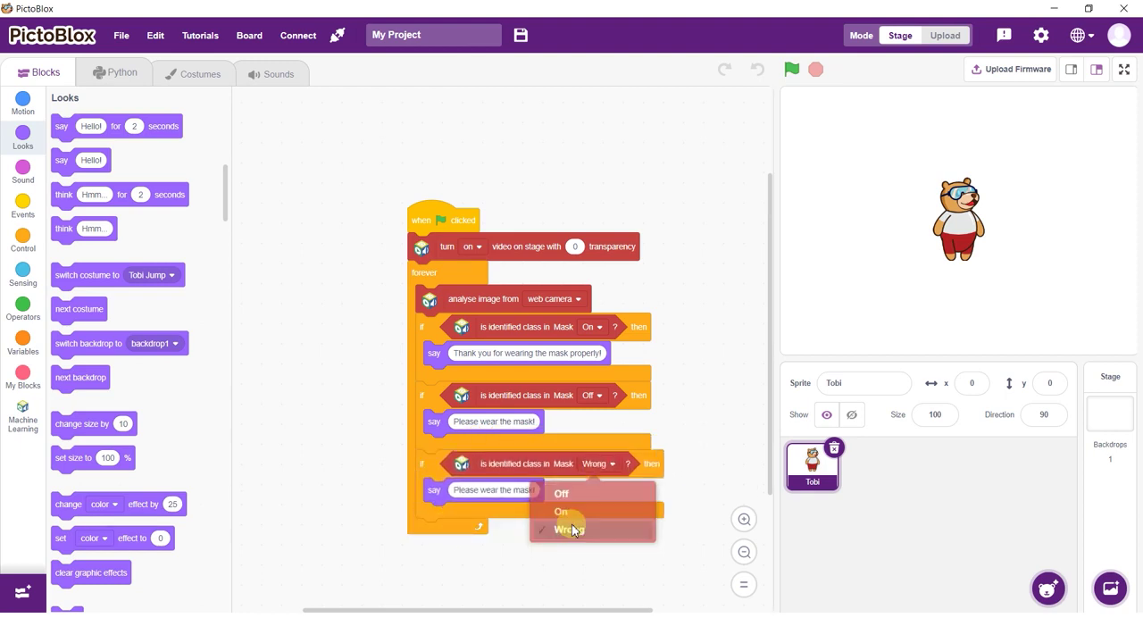
pyautogui.click(520, 490)
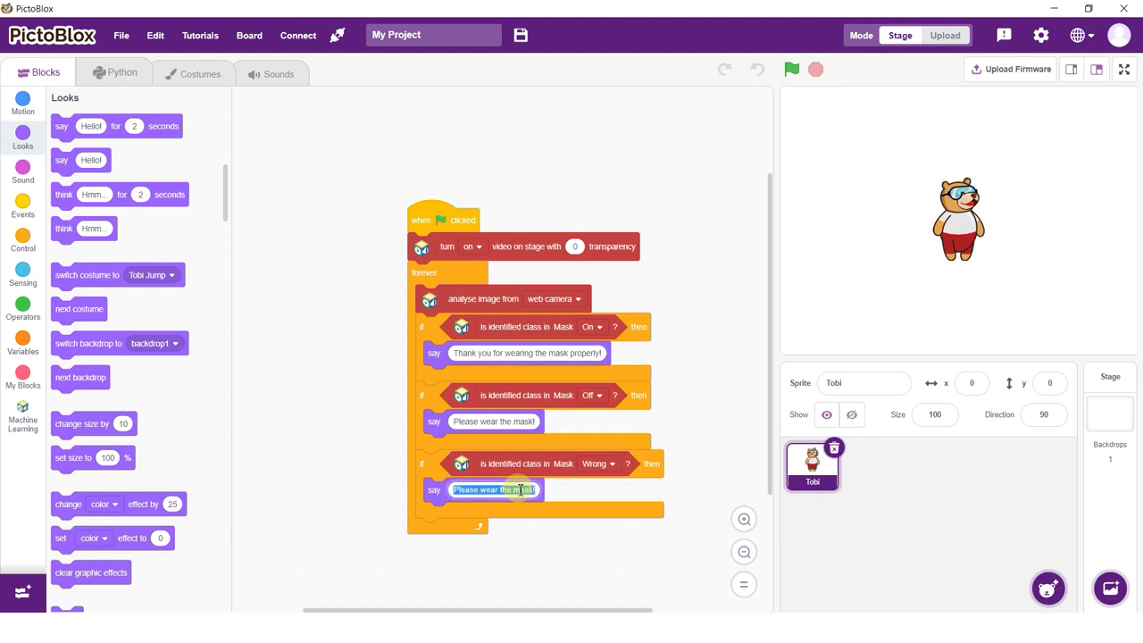
pyautogui.write('Please wear the mask properly')
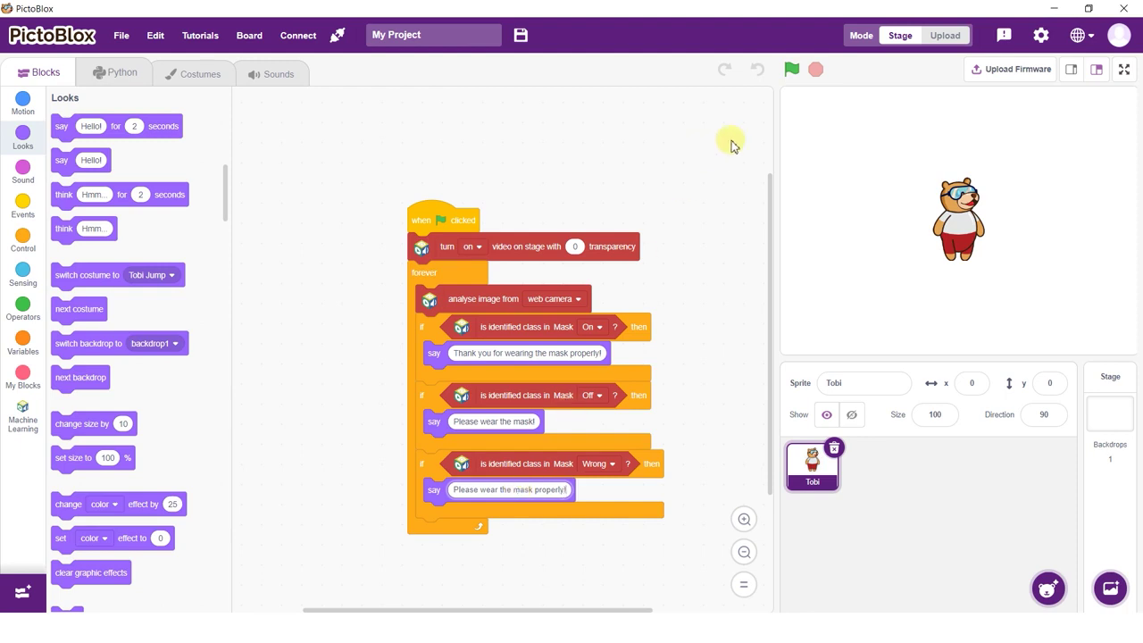
# - Run the script to test the mask messages, moving Tobi to the stage's lower-left corner (x -180, y -106), and stop it
pyautogui.click(793, 72)
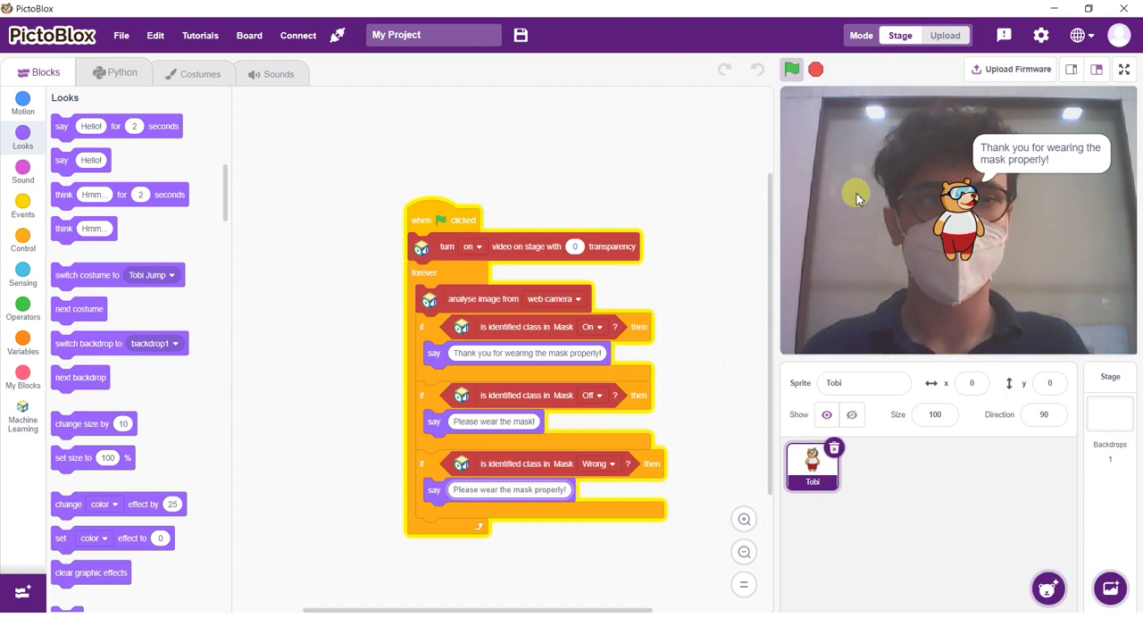
pyautogui.moveTo(954, 223); pyautogui.dragTo(825, 304)
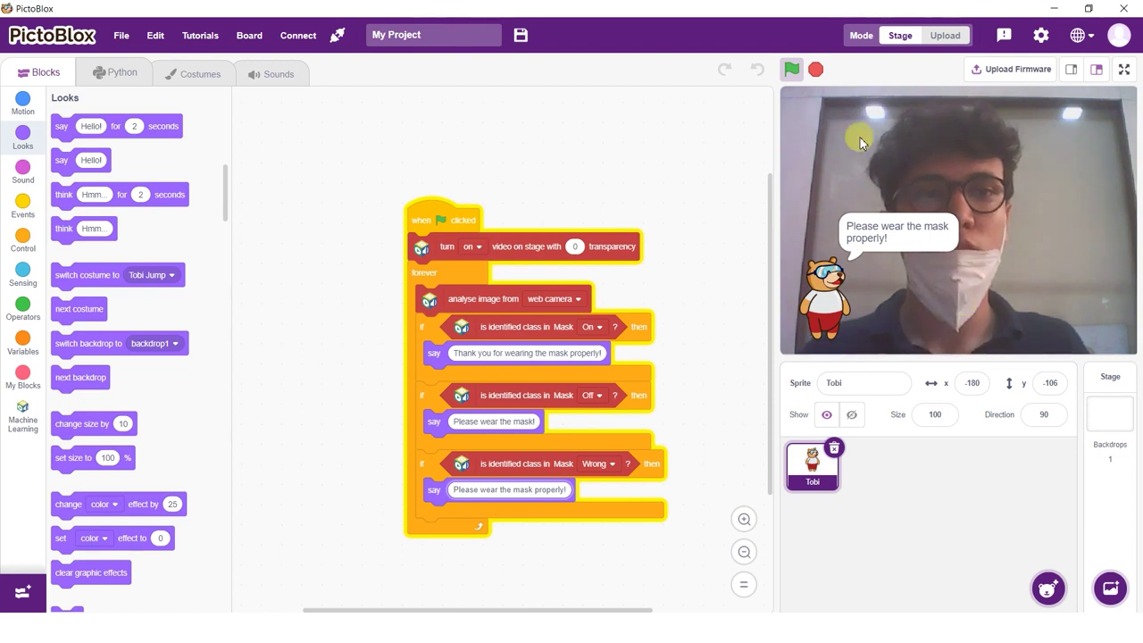
pyautogui.click(817, 70)
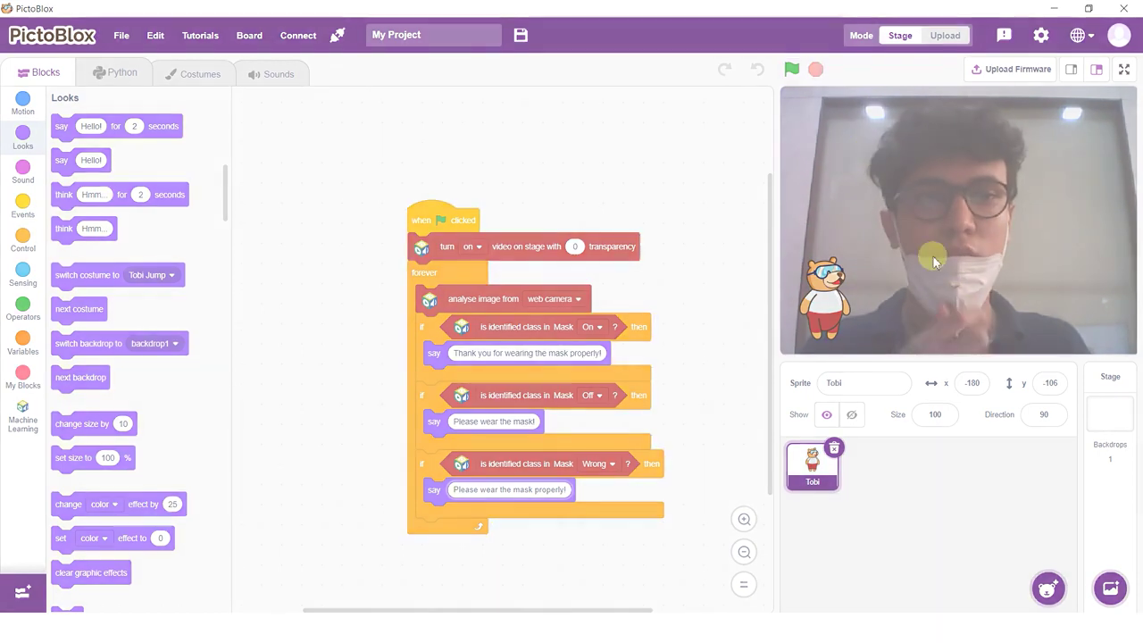